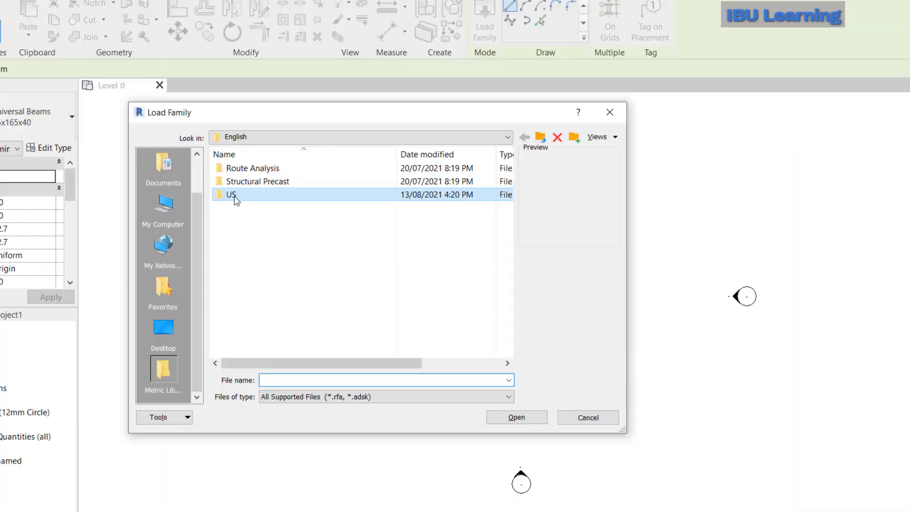
- In Load Family, open the US folder, then Structural Framing, then Steel
double_click(232, 195)
scroll(299, 264, down, 3)
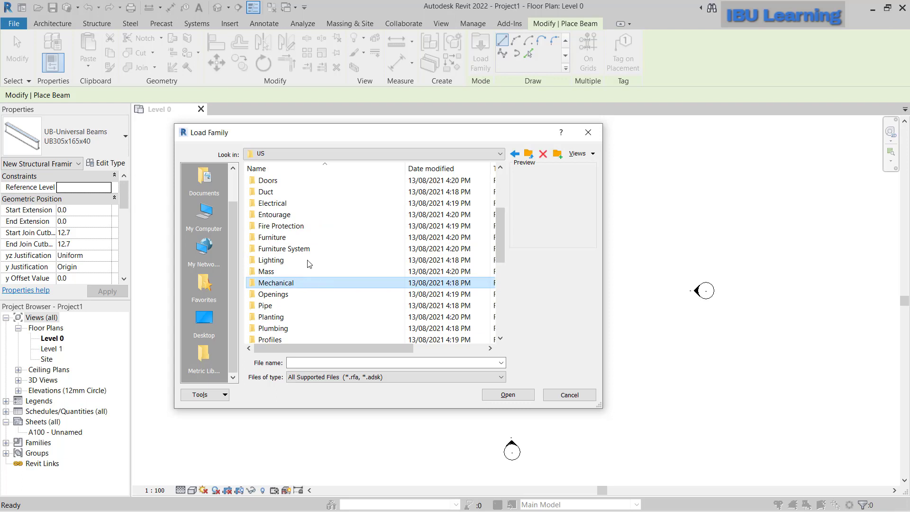
scroll(299, 251, up, 3)
scroll(299, 285, down, 4)
click(308, 294)
scroll(313, 294, down, 2)
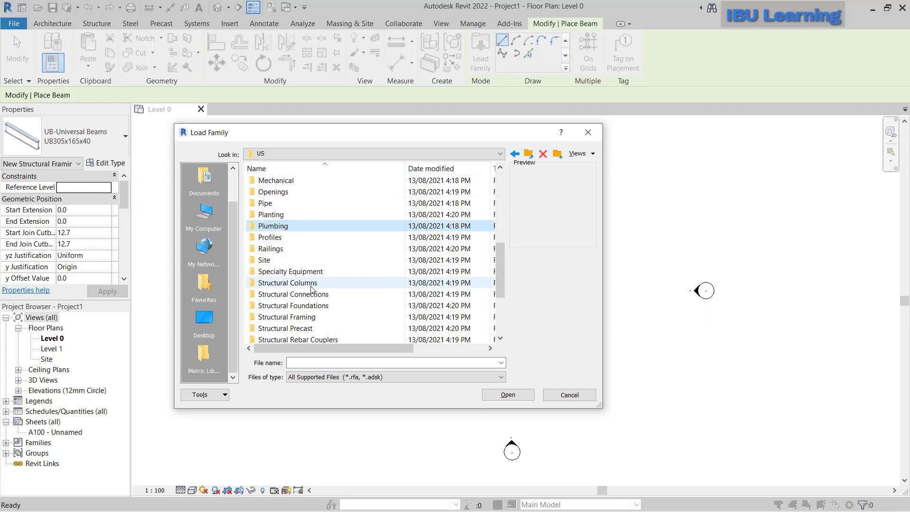
double_click(303, 317)
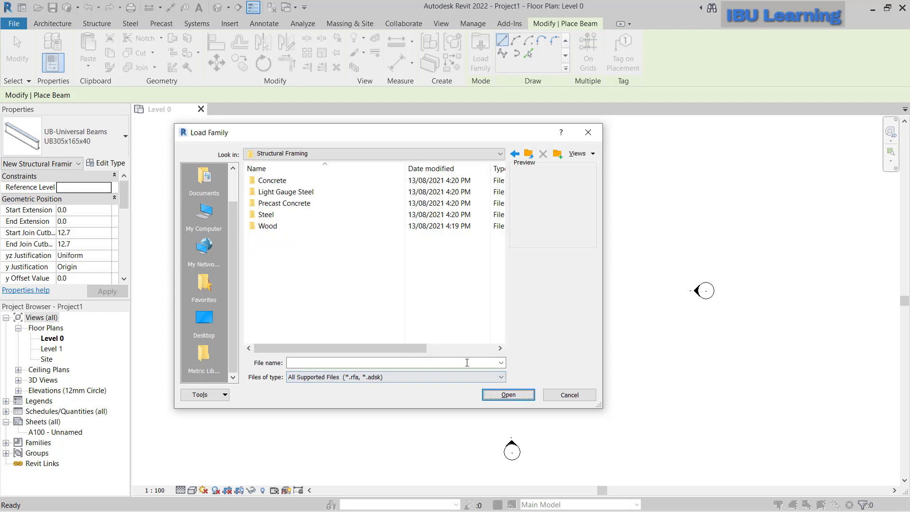
double_click(315, 214)
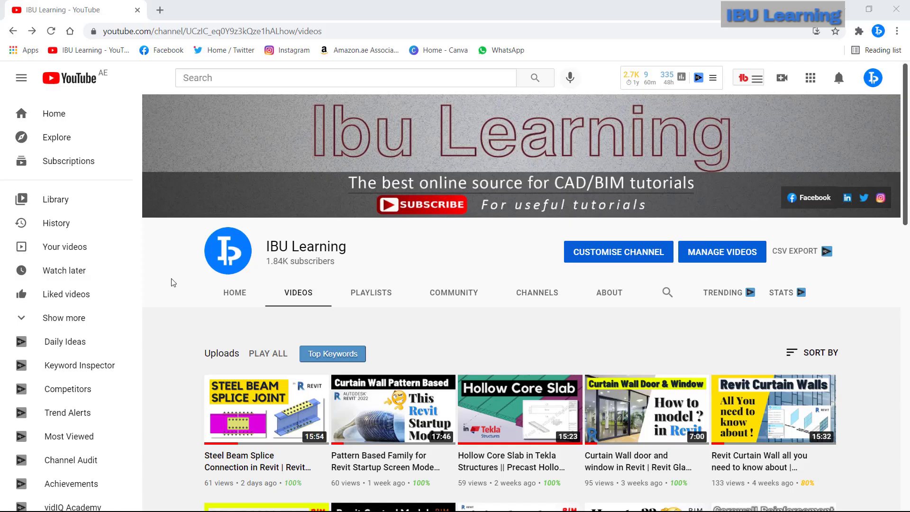
- Scroll the channel's videos and open 'How to get missing Revit Content Library'
scroll(174, 282, down, 8)
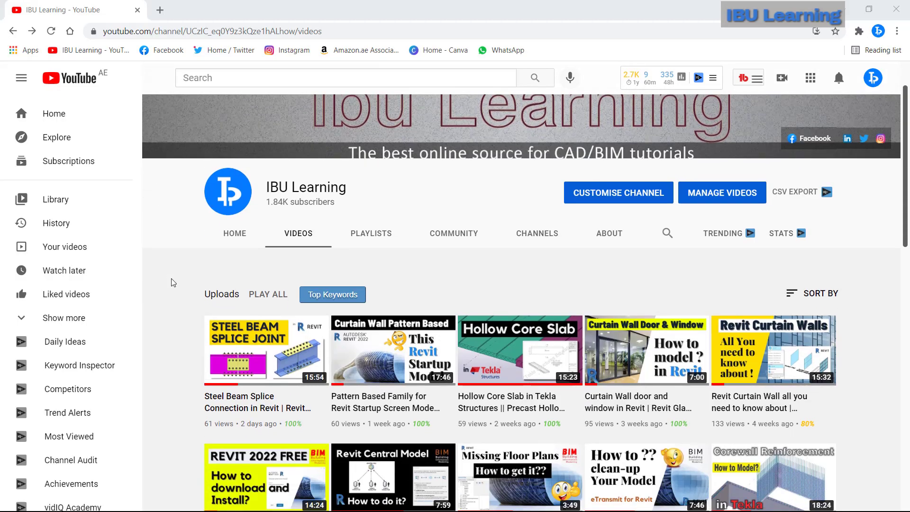
scroll(171, 282, down, 5)
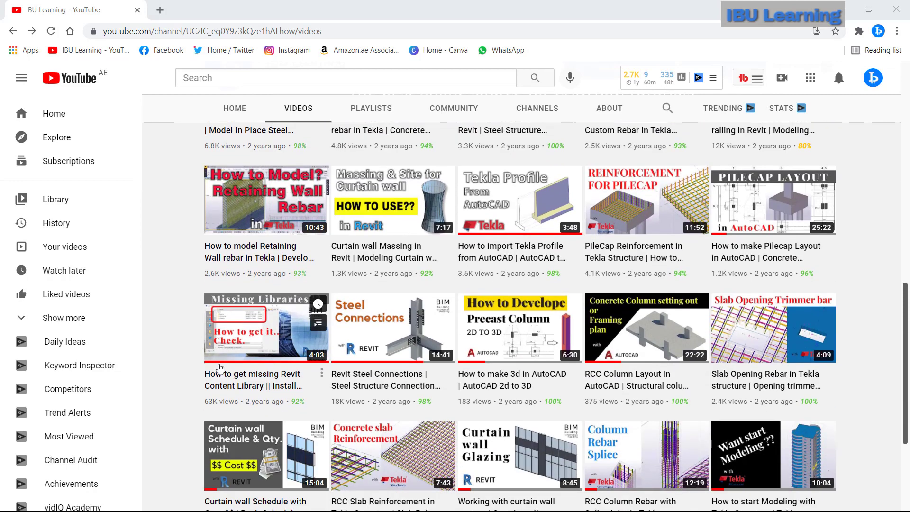
mouse_move(219, 369)
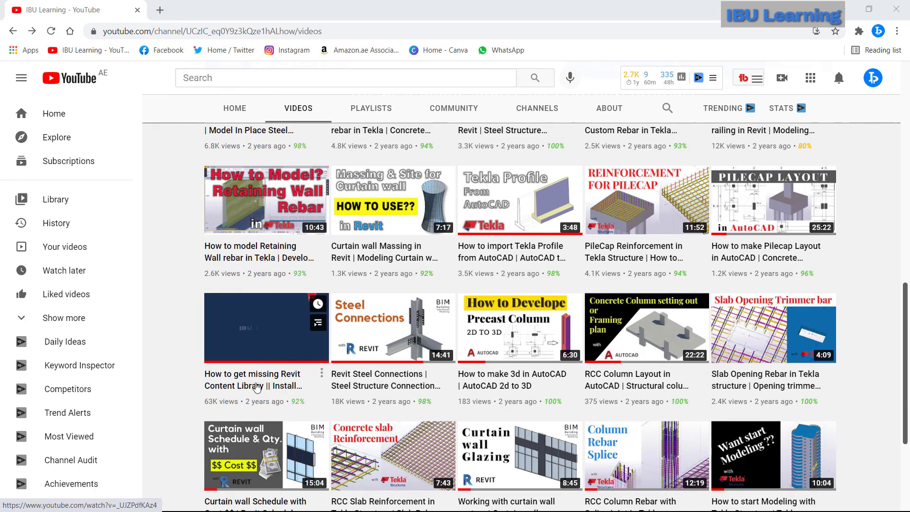
click(256, 386)
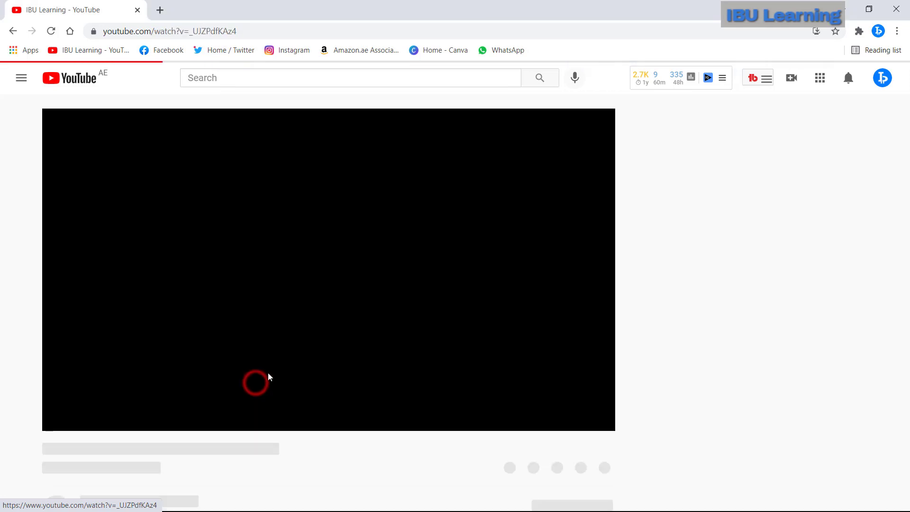
- Scroll down through the video's comments
scroll(308, 339, down, 9)
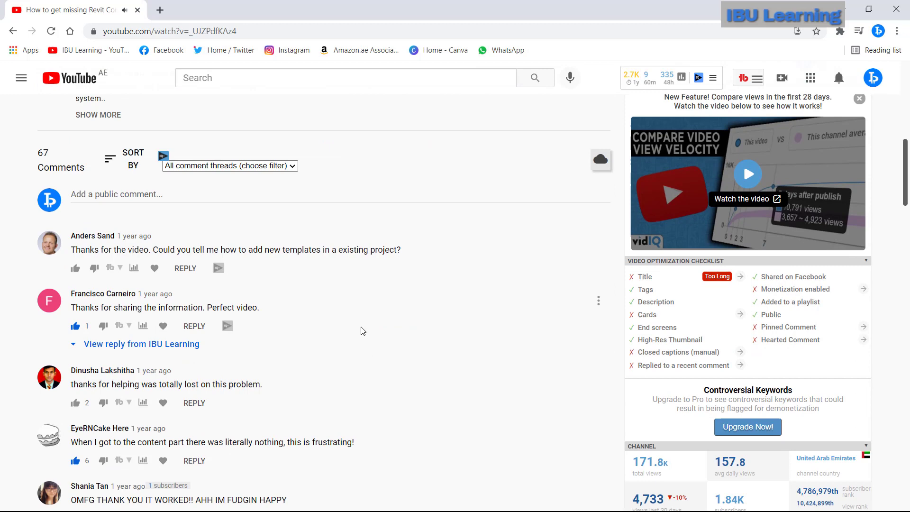
scroll(460, 309, down, 1)
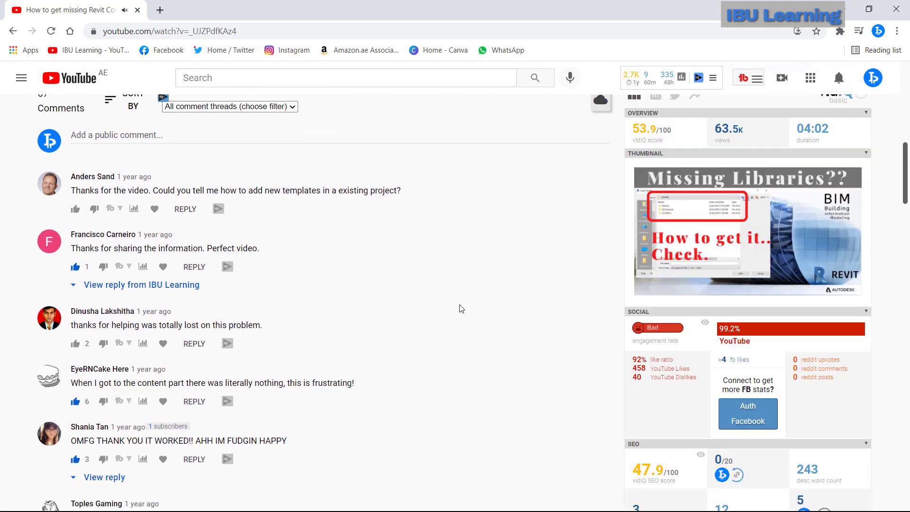
scroll(460, 308, down, 3)
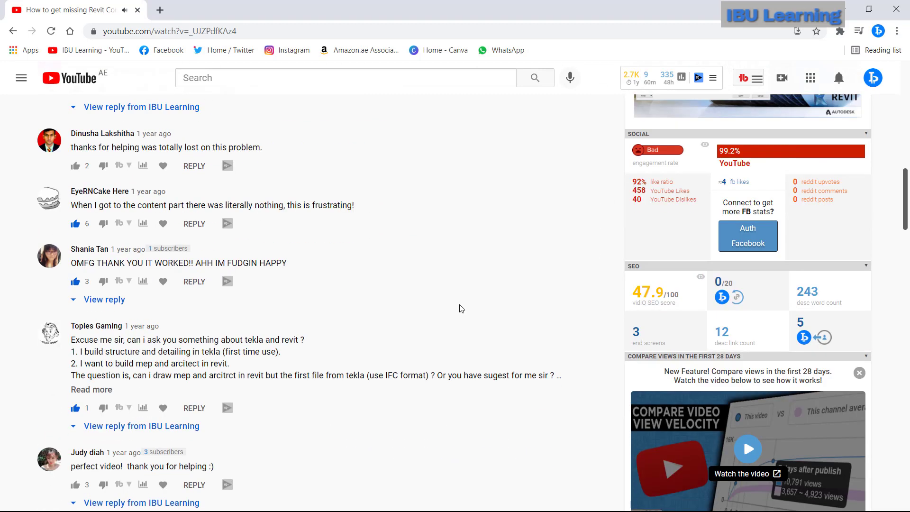
scroll(460, 309, up, 6)
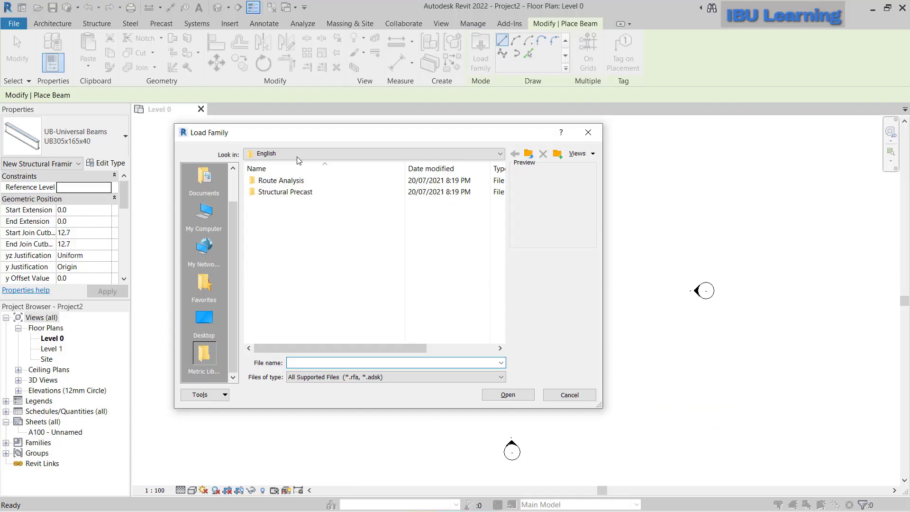
- Set Look in back to English, then create a new project from the Architectural Template
click(295, 153)
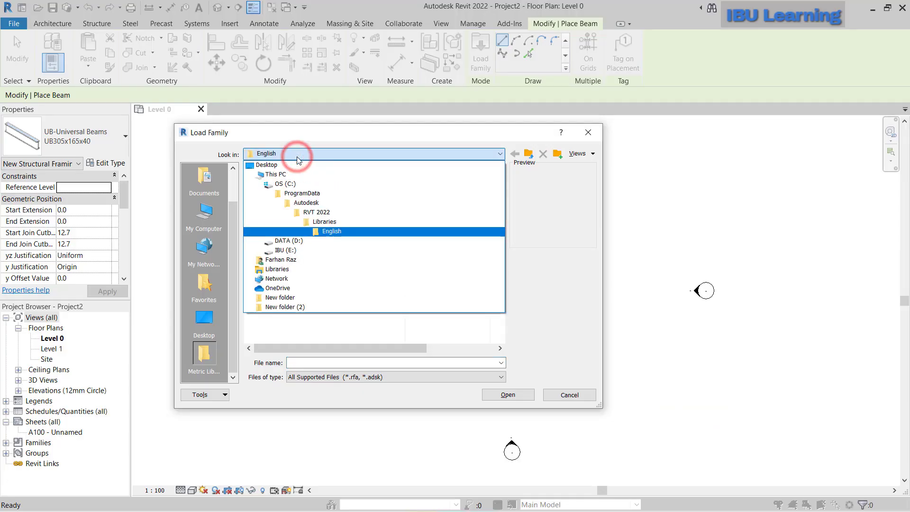
click(330, 231)
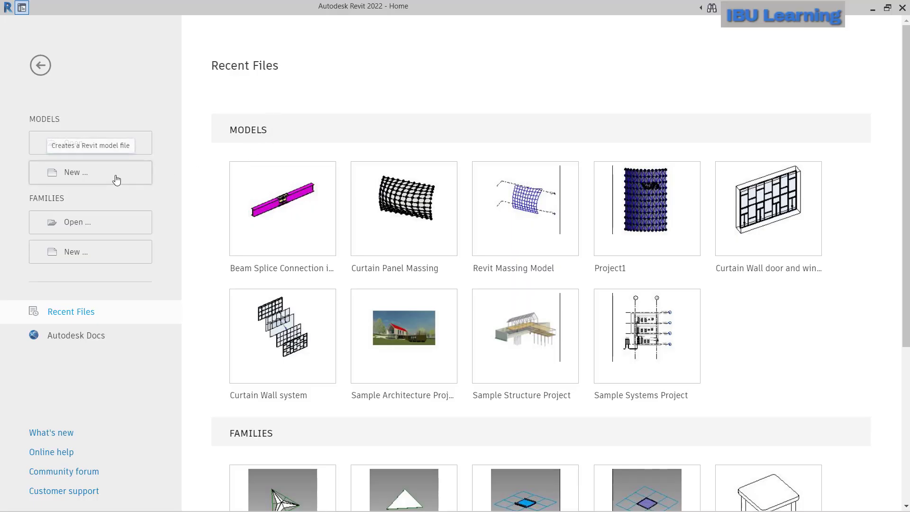
click(89, 176)
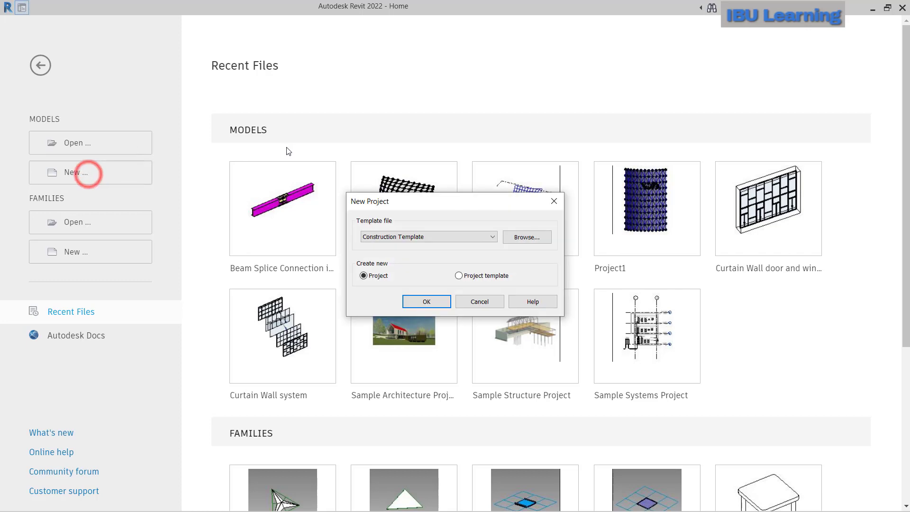
click(391, 238)
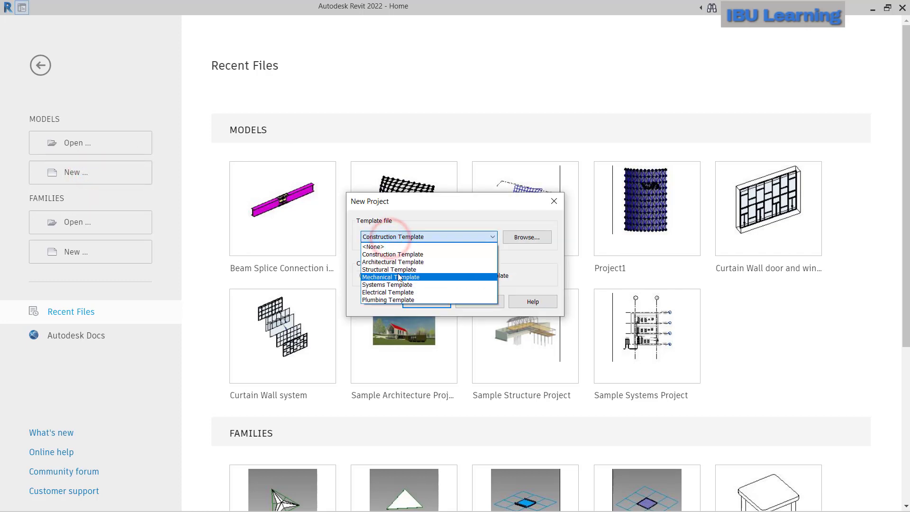
click(396, 262)
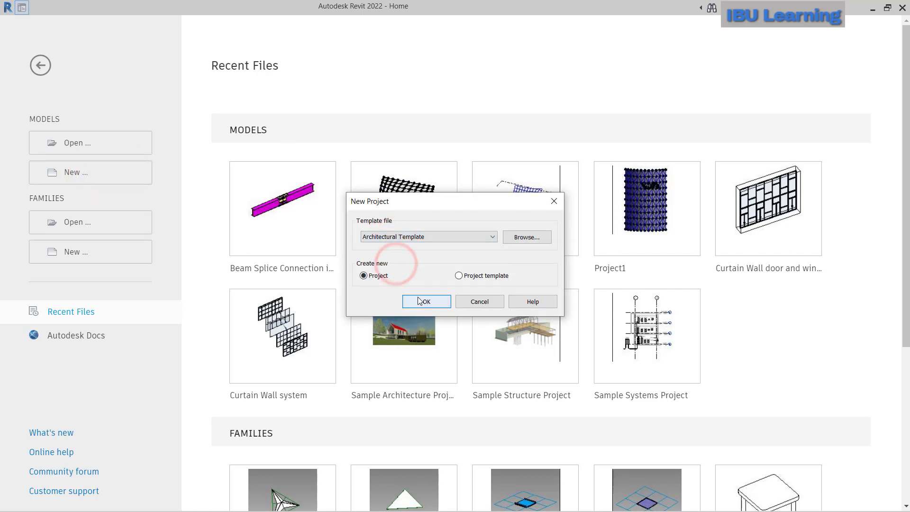
click(420, 301)
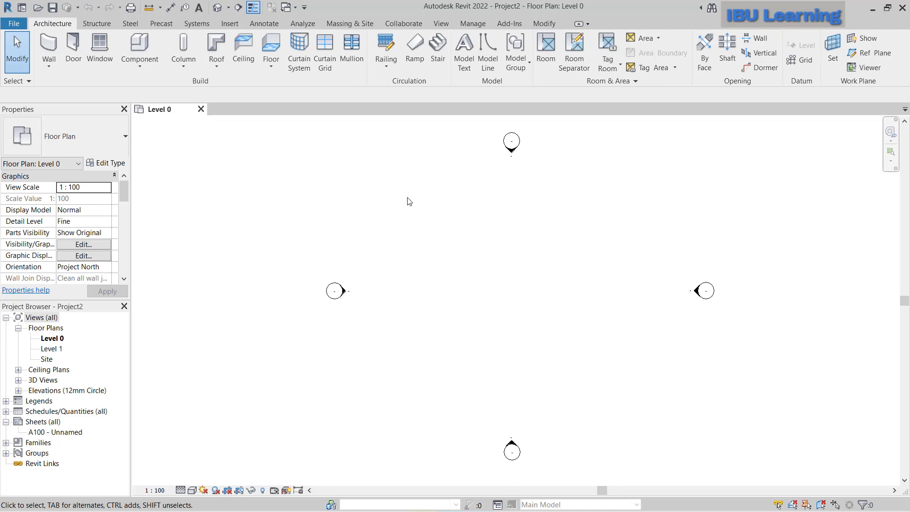
- Start the Structure tab's Beam tool and view the loaded beam types
click(97, 25)
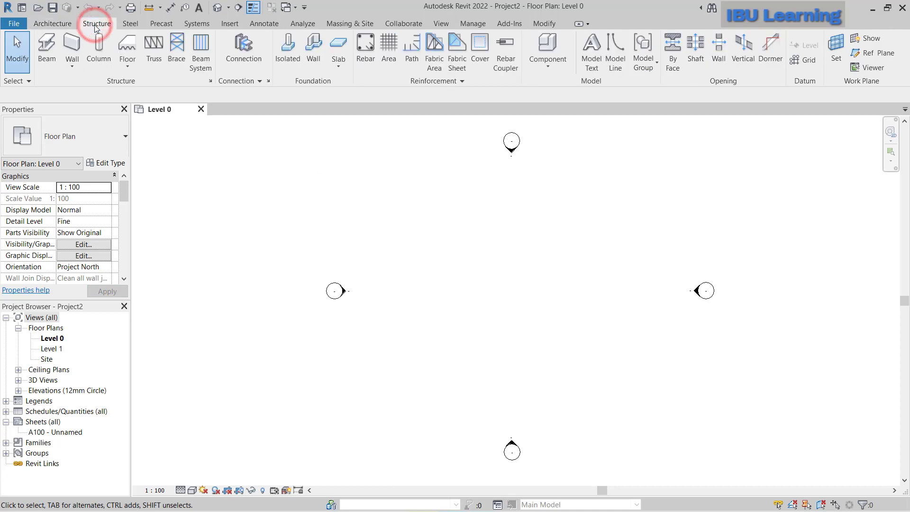
click(47, 45)
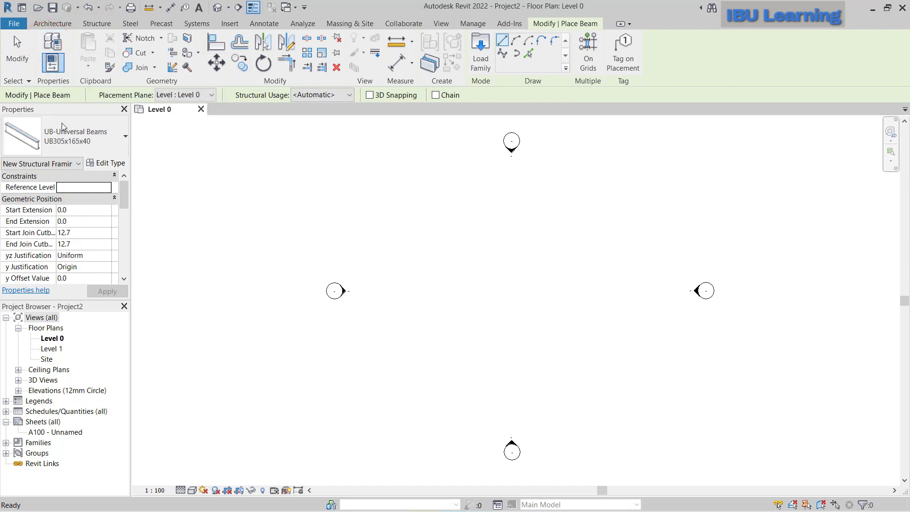
click(64, 151)
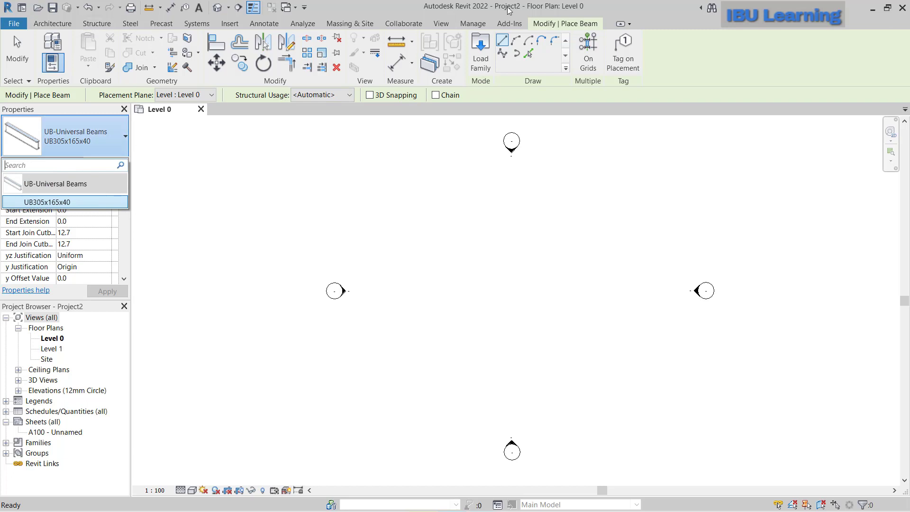
- In Load Family, set Look in to the English library folder
click(482, 58)
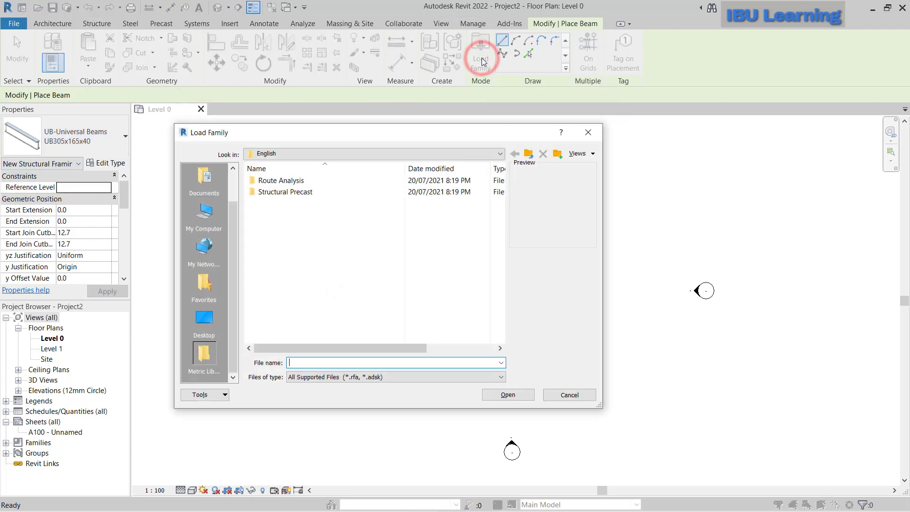
click(298, 157)
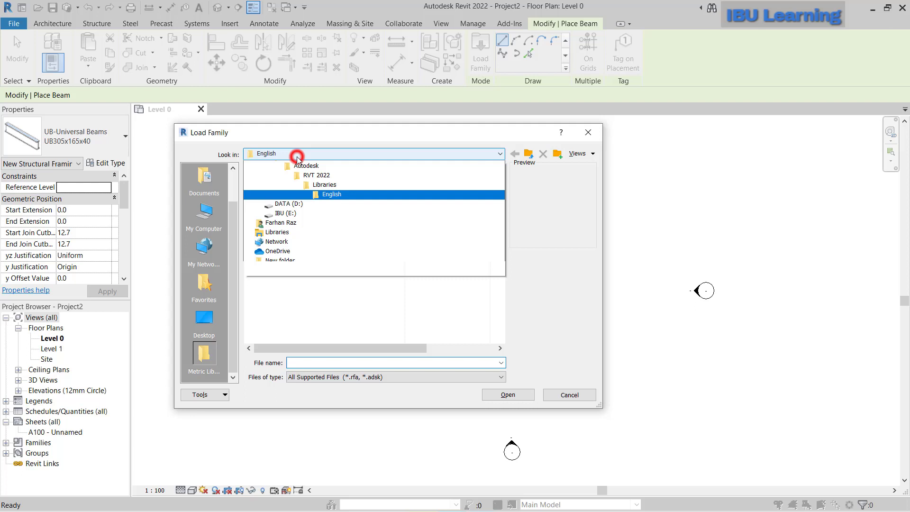
click(326, 235)
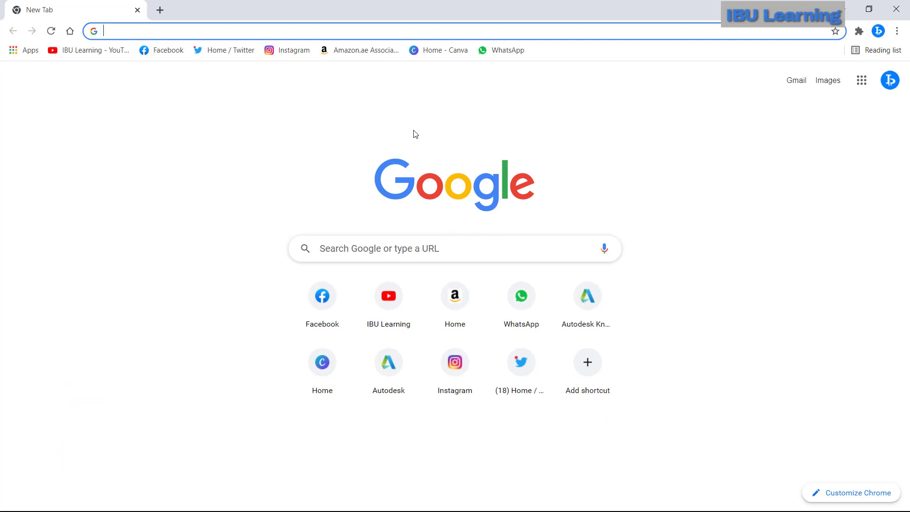
- Go to autodesk.com, open Support > Product support and learning, and scroll to Browse by product
text(autodesk.com)
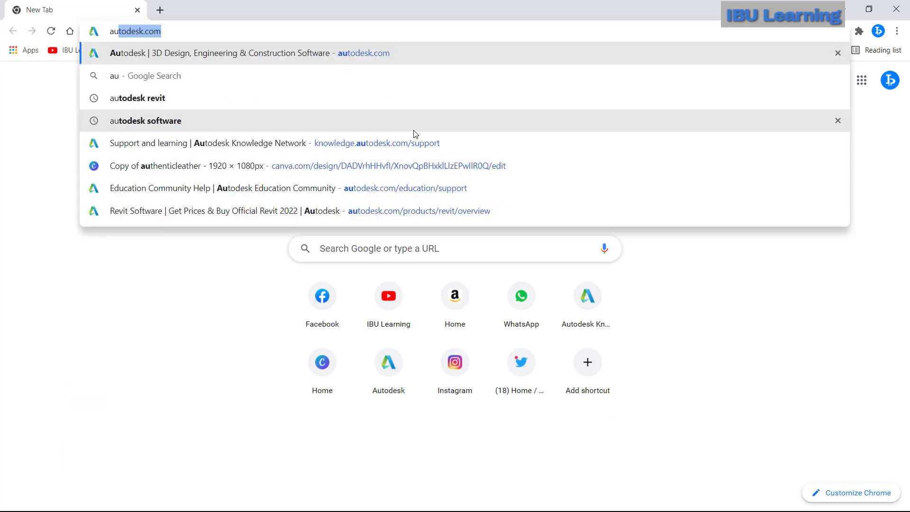
key(Return)
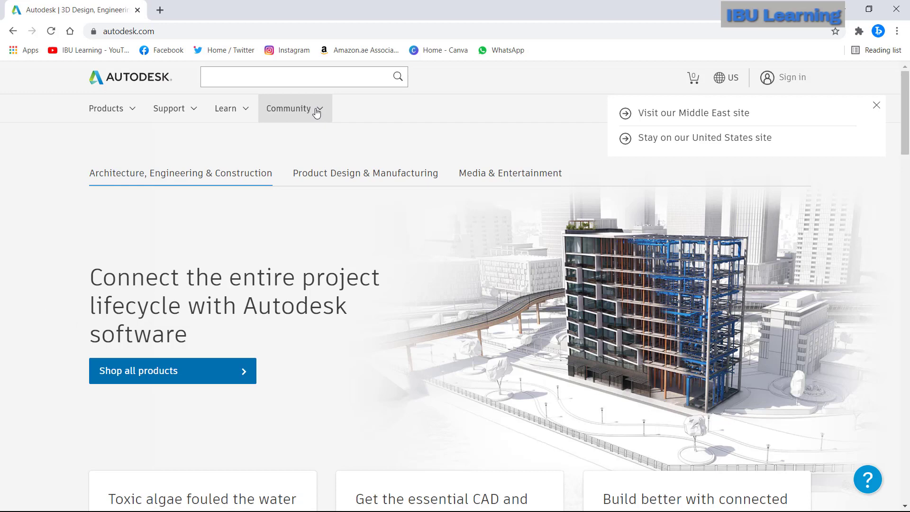
click(176, 116)
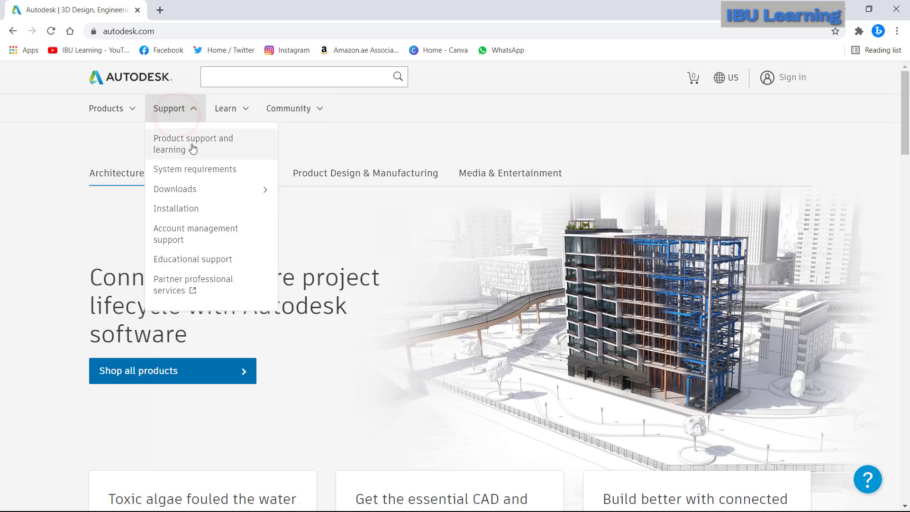
click(192, 144)
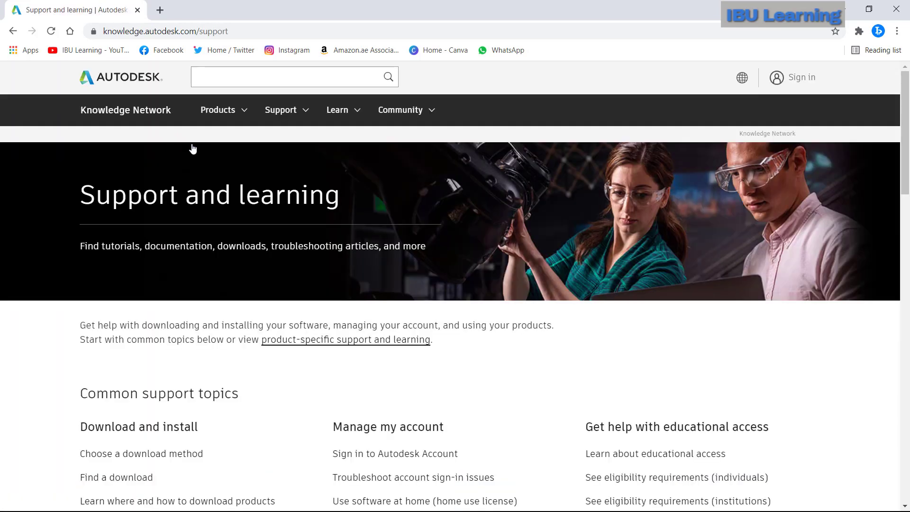
scroll(360, 263, down, 5)
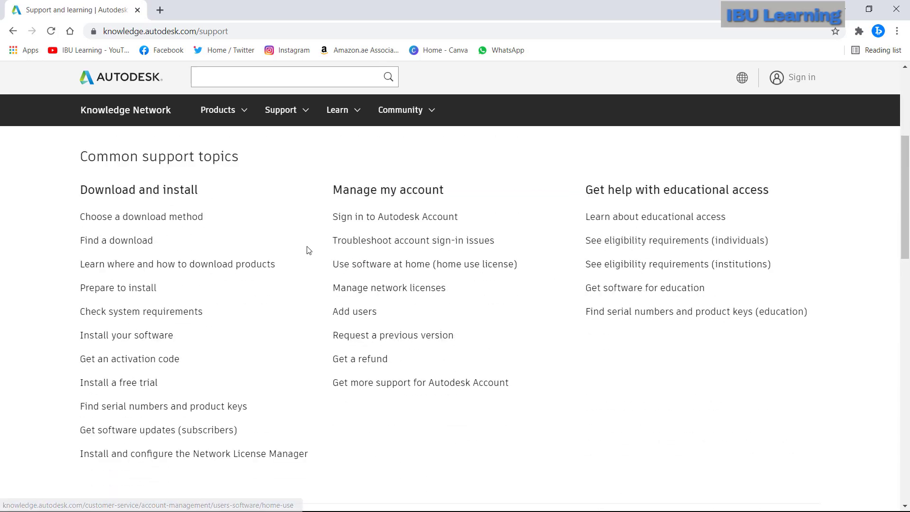
scroll(310, 248, up, 4)
scroll(501, 264, down, 8)
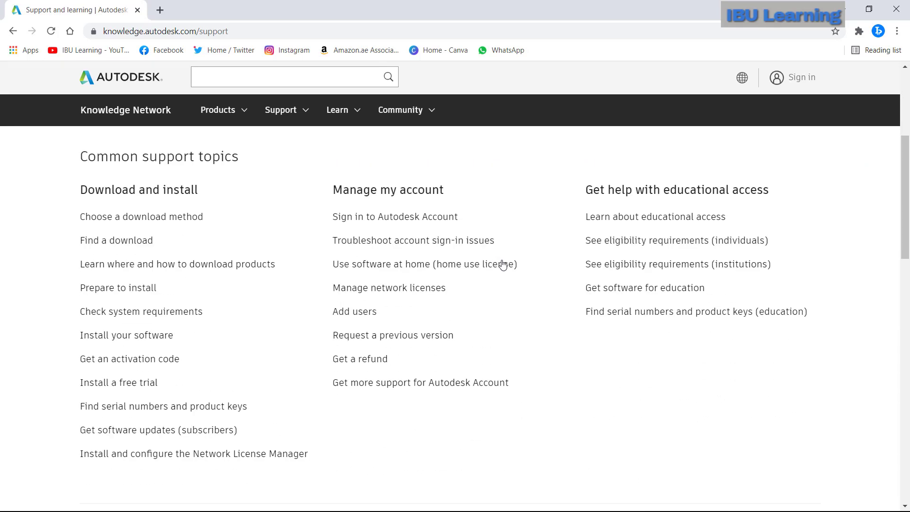
scroll(530, 279, down, 3)
scroll(533, 283, up, 1)
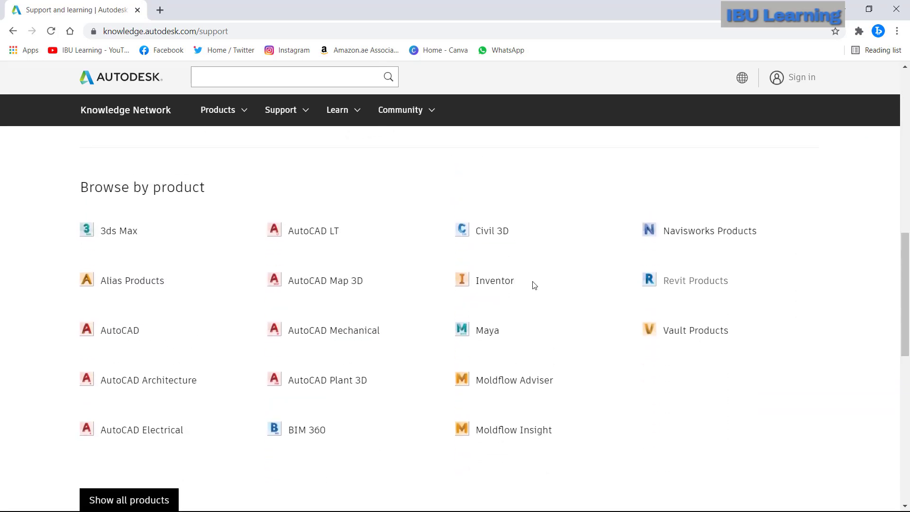
- Open the Revit Products support page and set its release to 2022
click(695, 282)
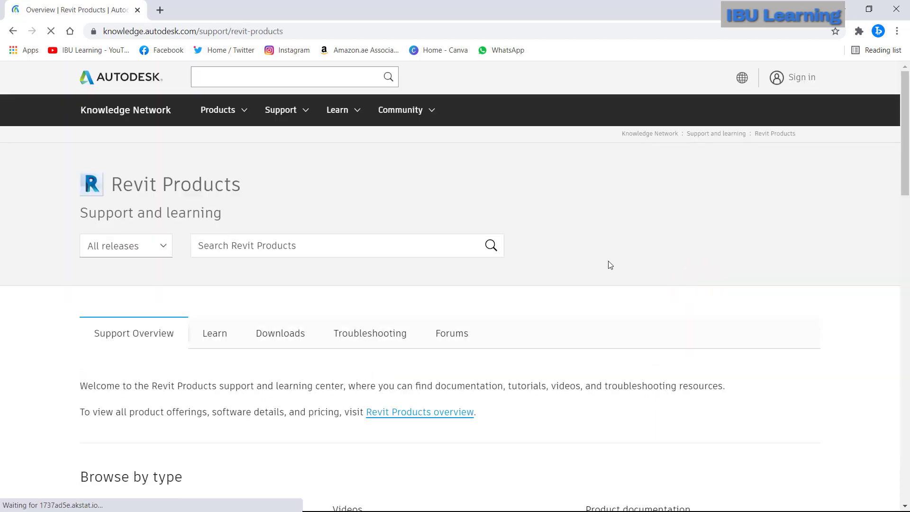
click(150, 250)
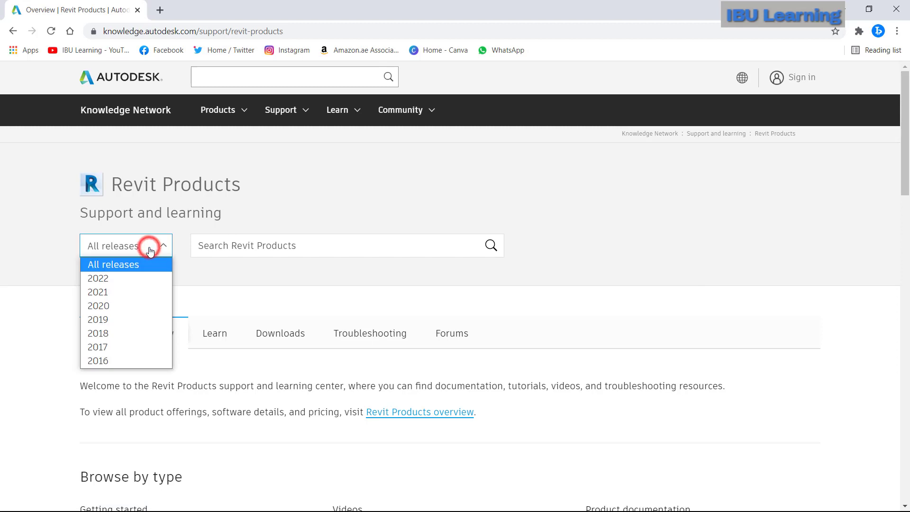
click(122, 279)
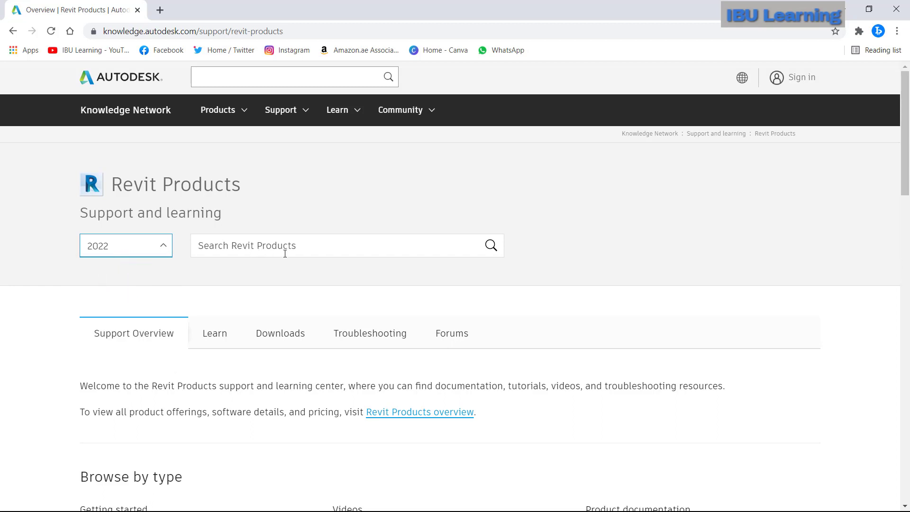
scroll(296, 256, down, 1)
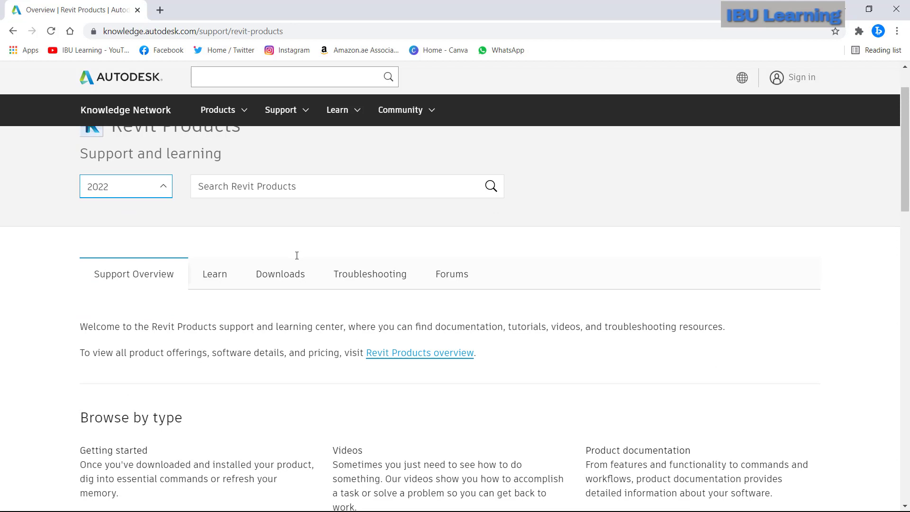
scroll(297, 256, up, 1)
- On the Downloads tab, select version 2022 and scroll to Autodesk Revit 2022 Content
click(290, 338)
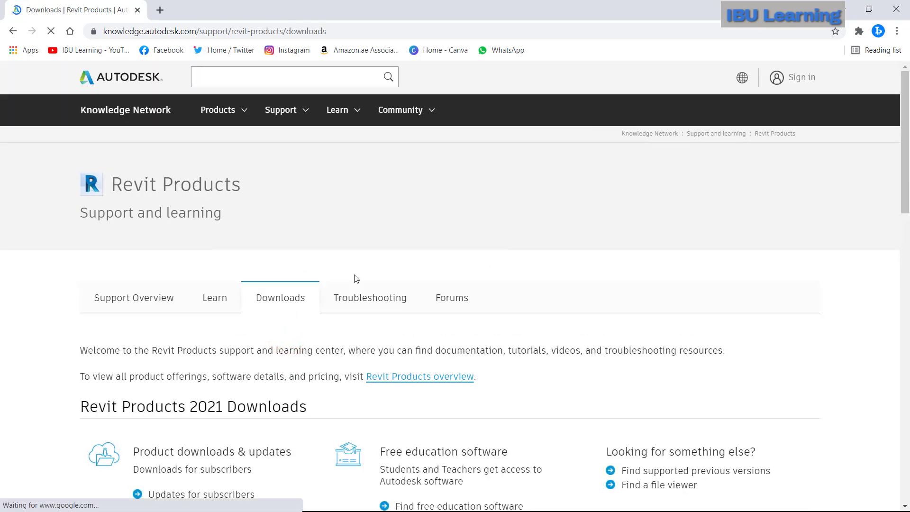
scroll(356, 278, down, 1)
scroll(294, 275, down, 3)
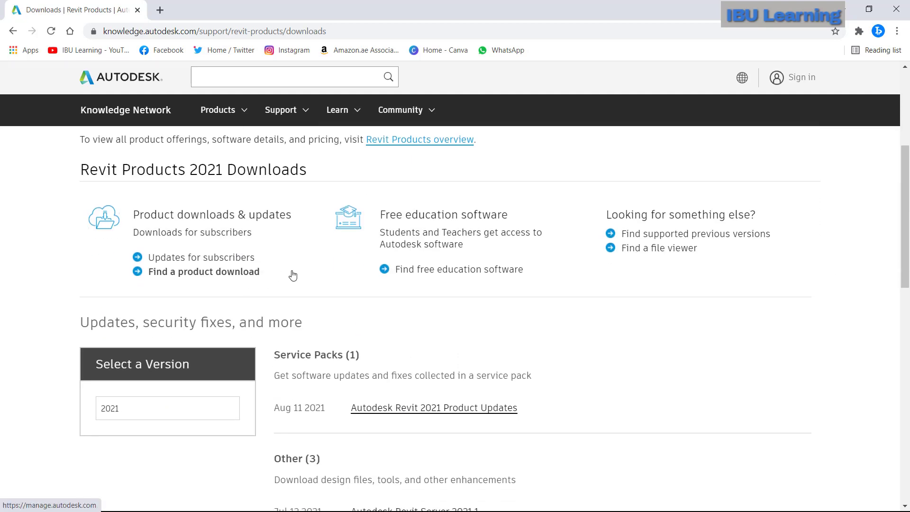
scroll(294, 275, down, 2)
scroll(294, 271, up, 3)
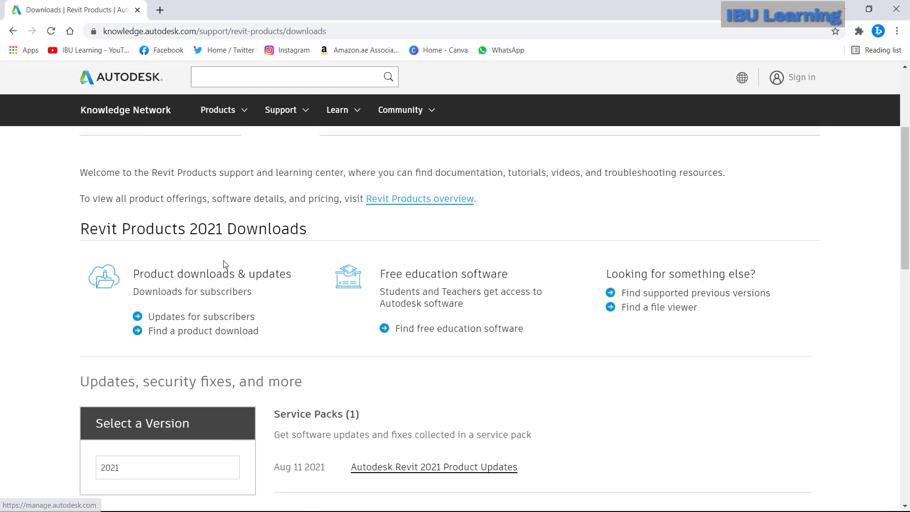
scroll(278, 314, down, 1)
click(180, 409)
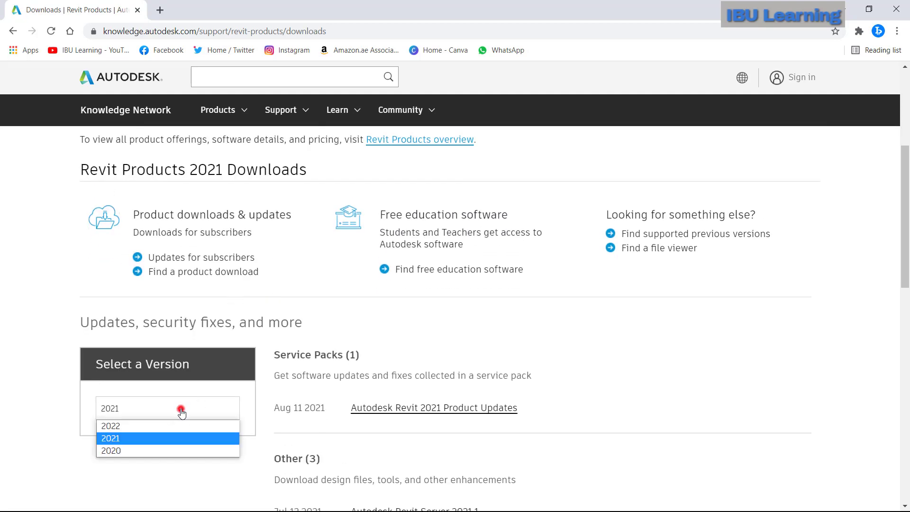
click(118, 425)
scroll(312, 361, down, 6)
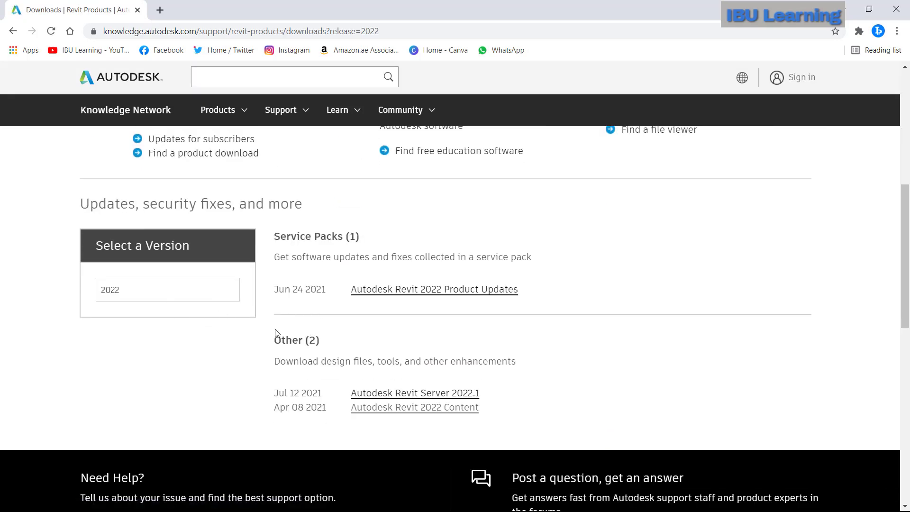
scroll(317, 333, up, 3)
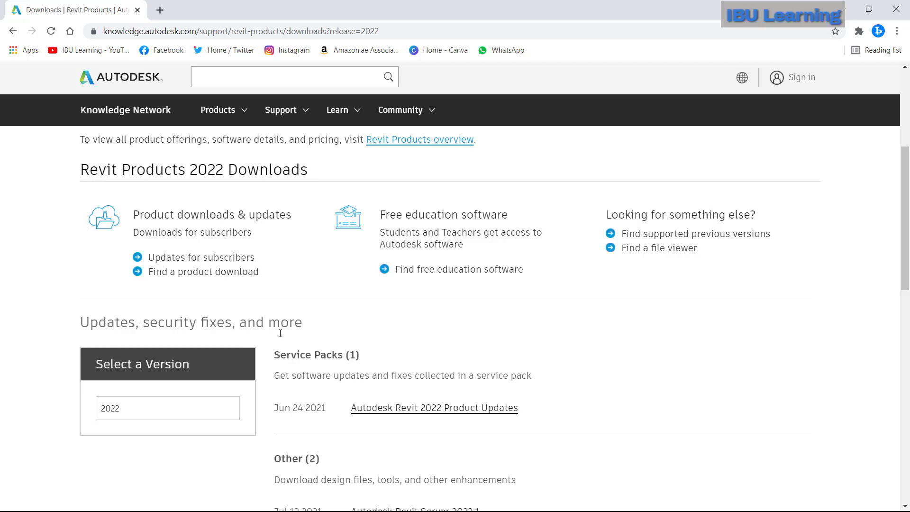
scroll(441, 403, down, 1)
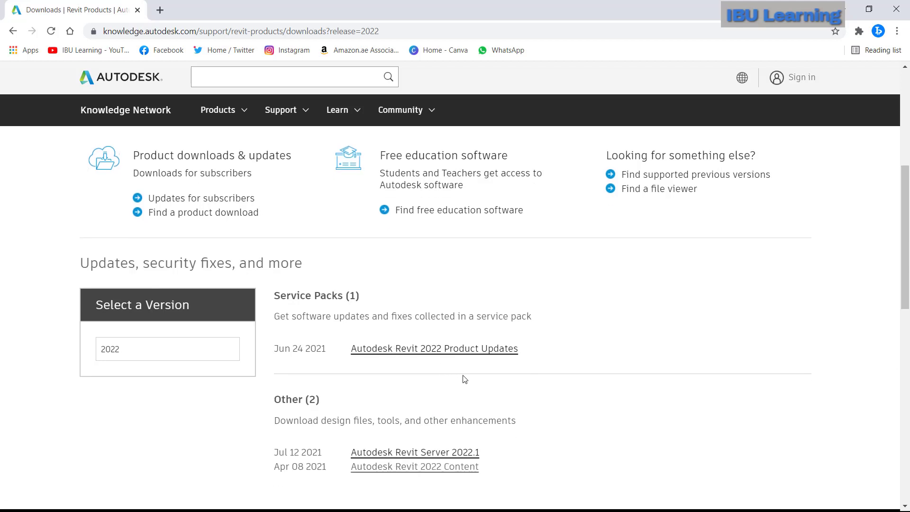
scroll(465, 380, down, 2)
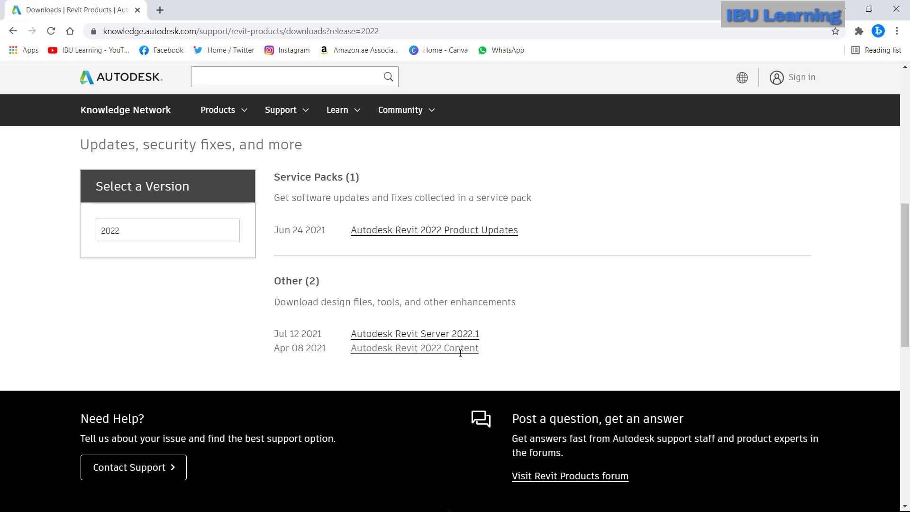
- Open the Autodesk Revit 2022 Content page and scroll down to the Content Packs table
click(463, 353)
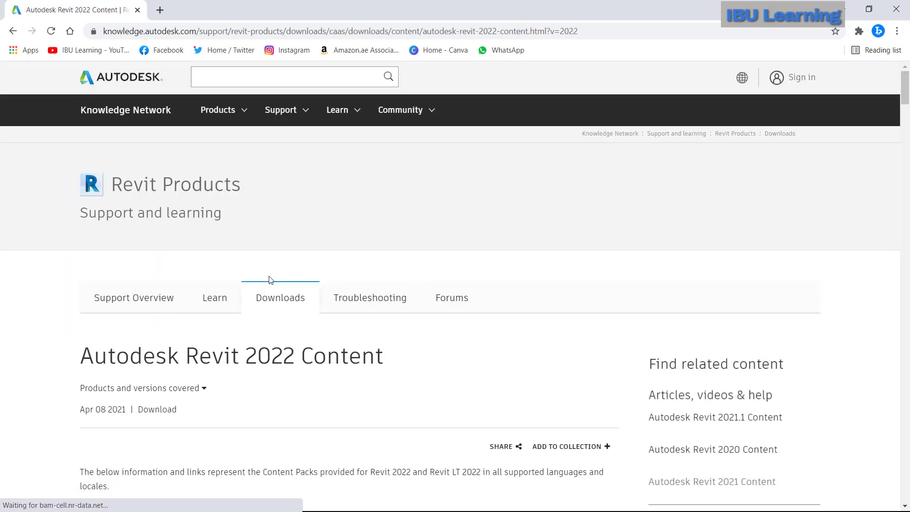
scroll(270, 280, down, 2)
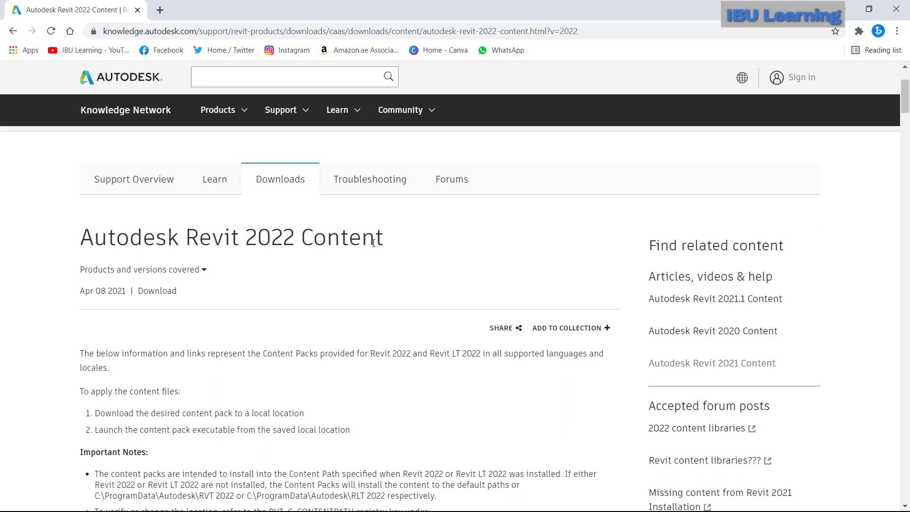
scroll(233, 298, down, 1)
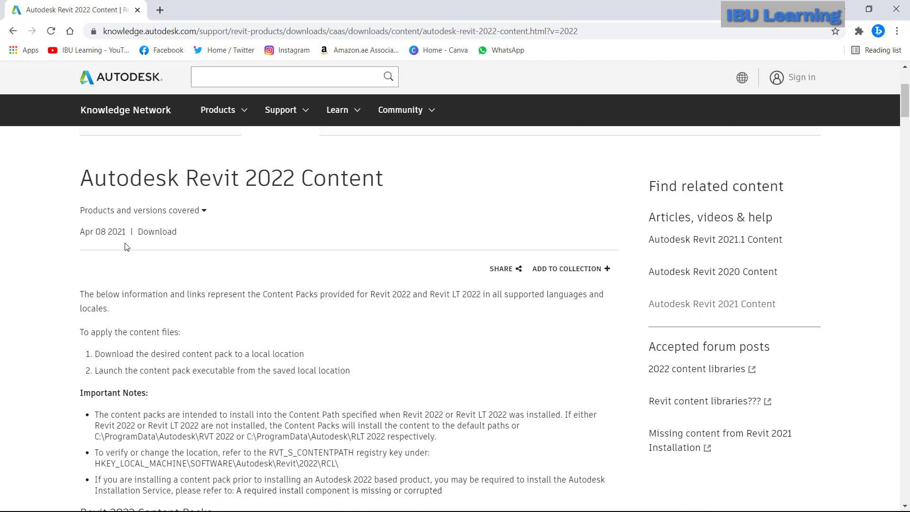
scroll(205, 355, down, 1)
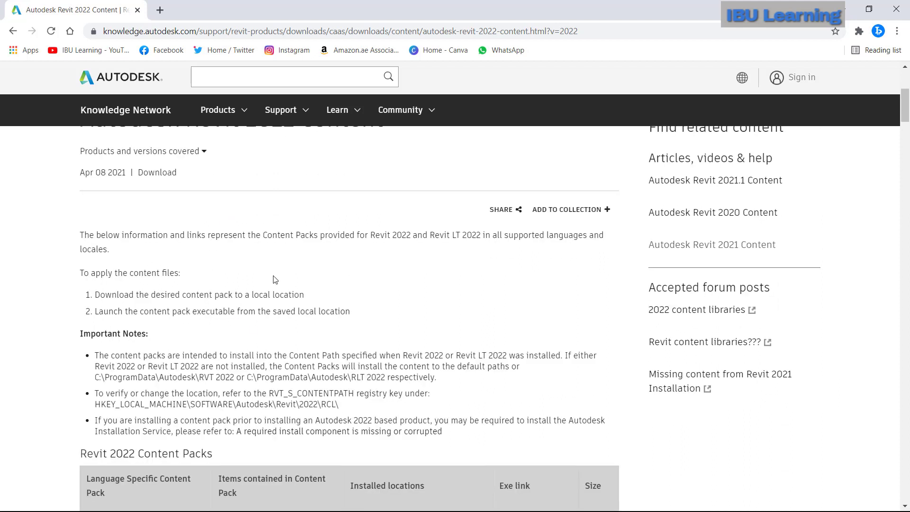
scroll(325, 313, down, 4)
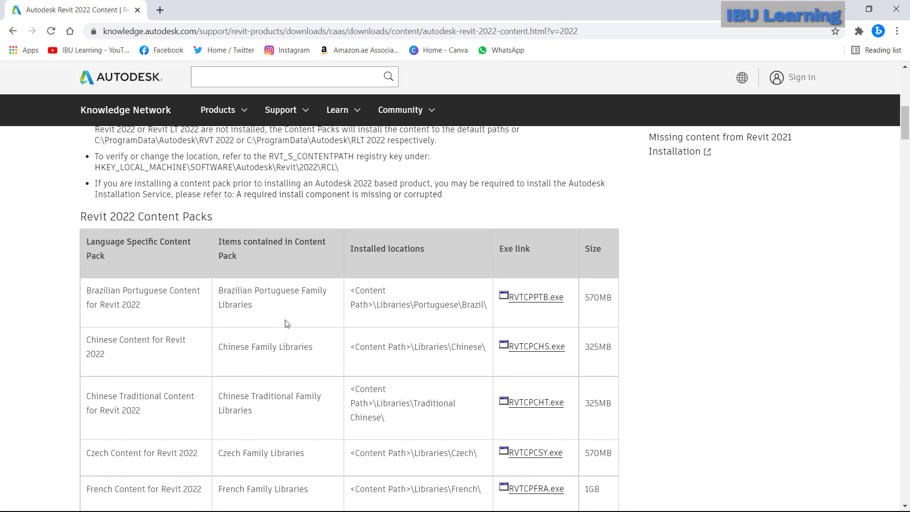
scroll(287, 324, down, 1)
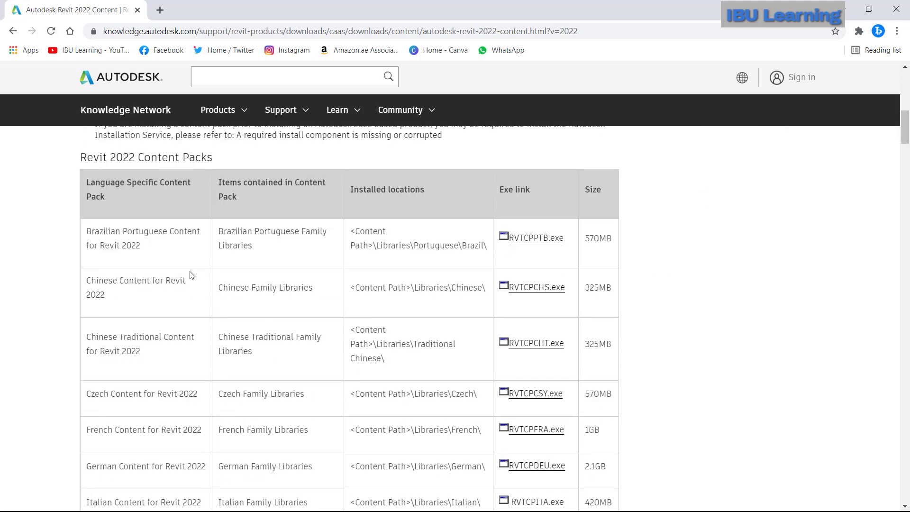
scroll(192, 275, down, 1)
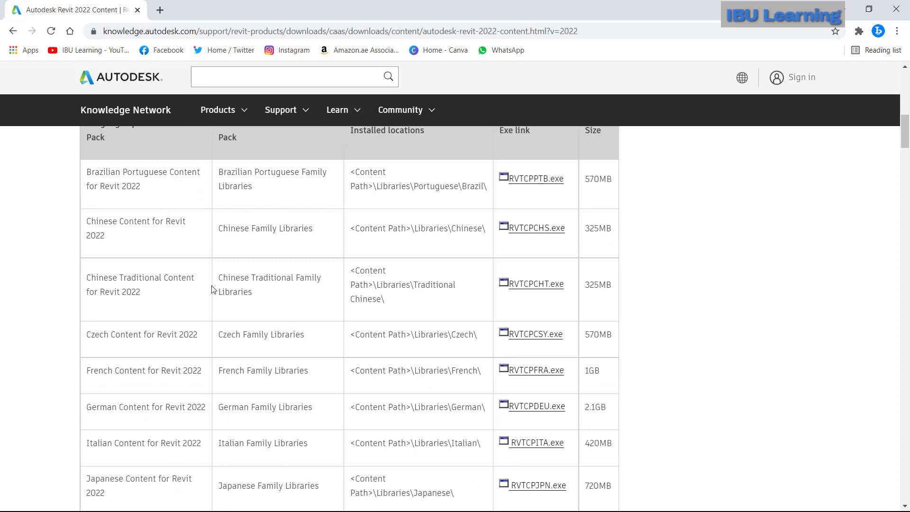
scroll(210, 308, down, 1)
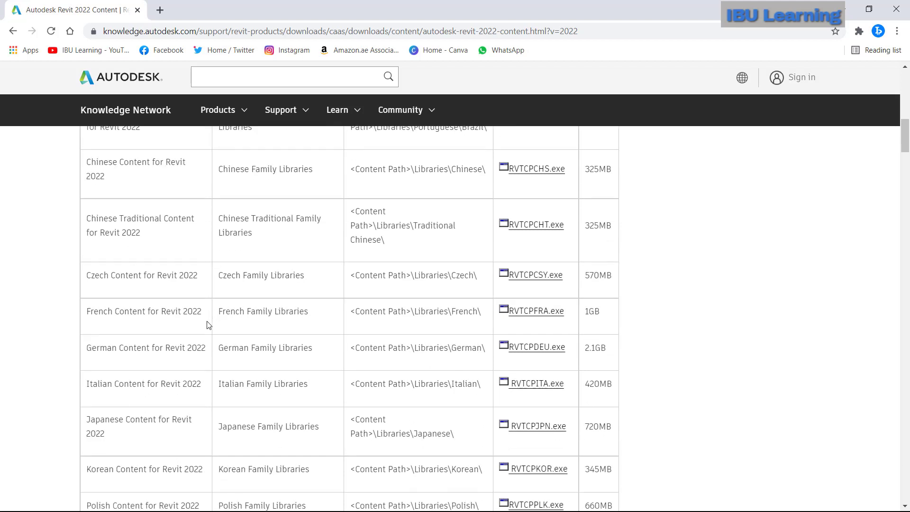
scroll(207, 324, down, 2)
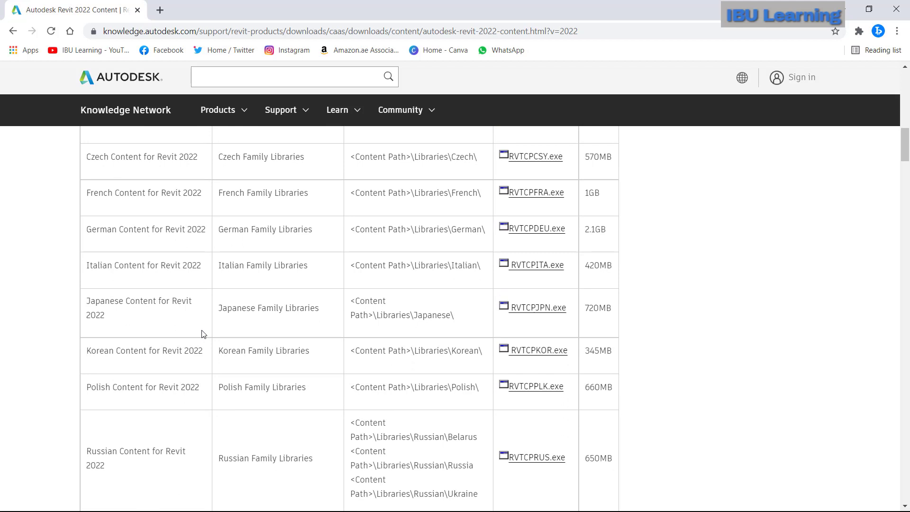
scroll(204, 334, down, 1)
scroll(204, 335, down, 3)
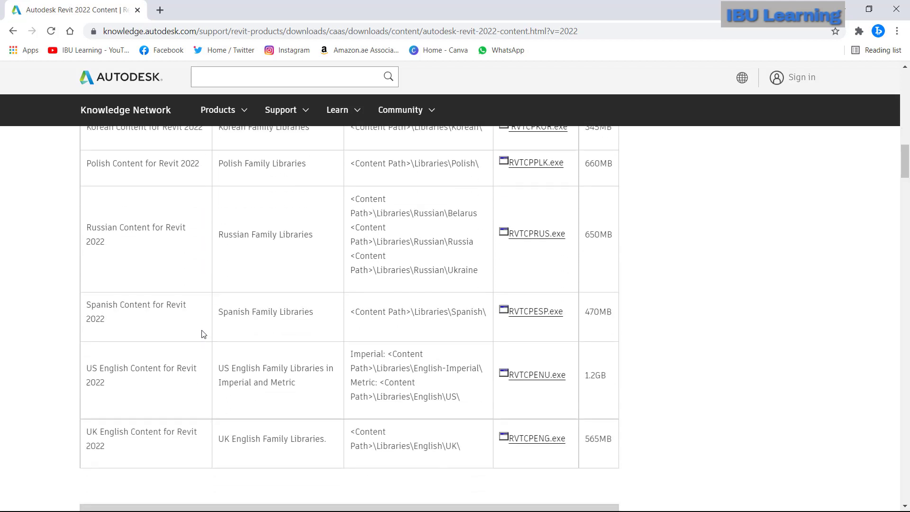
scroll(204, 334, down, 1)
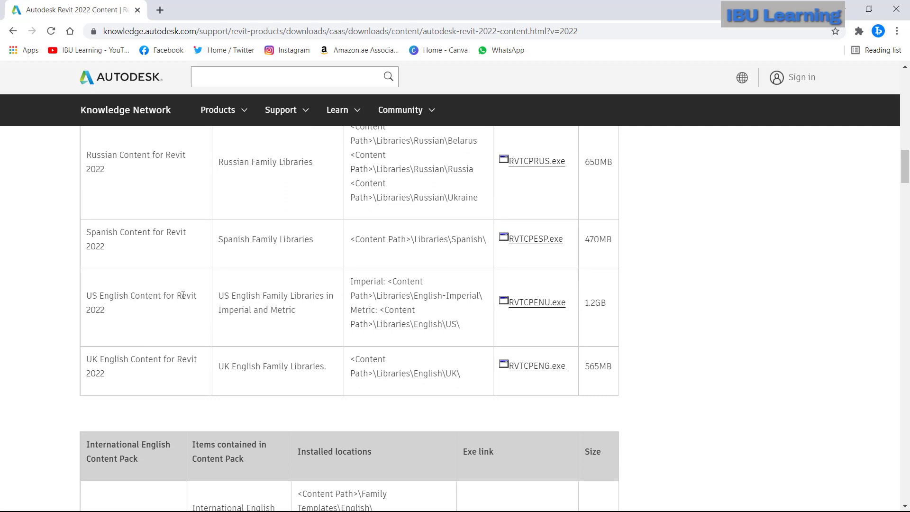
- Find the US English Content for Revit 2022 row and download RVTCPENU.exe
click(87, 293)
drag(100, 308, 105, 312)
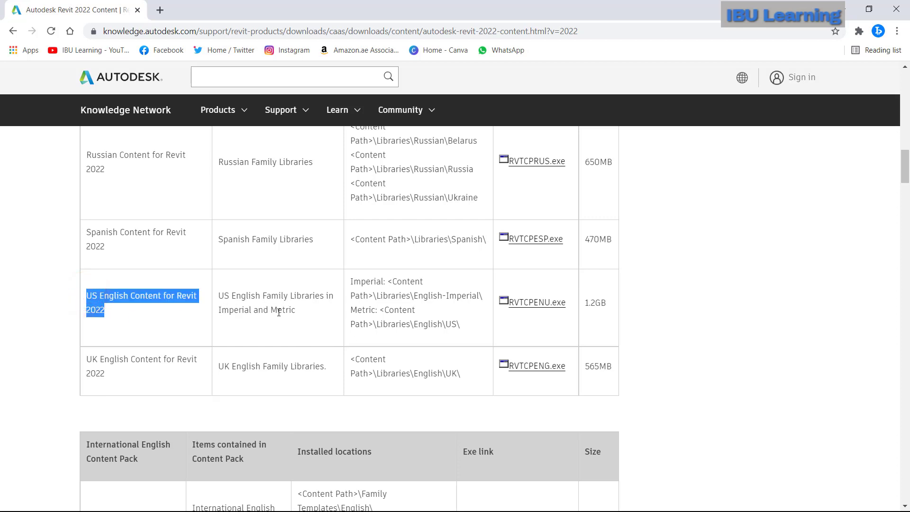
drag(295, 312, 219, 297)
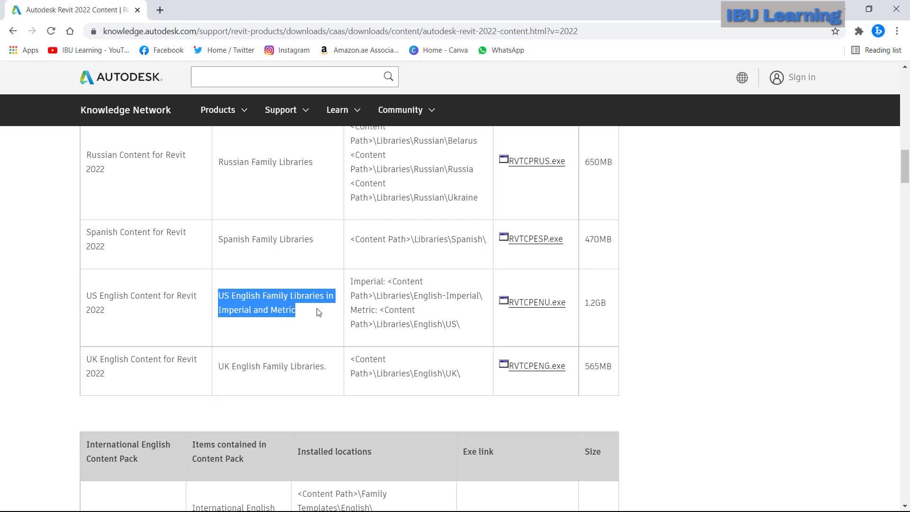
click(535, 304)
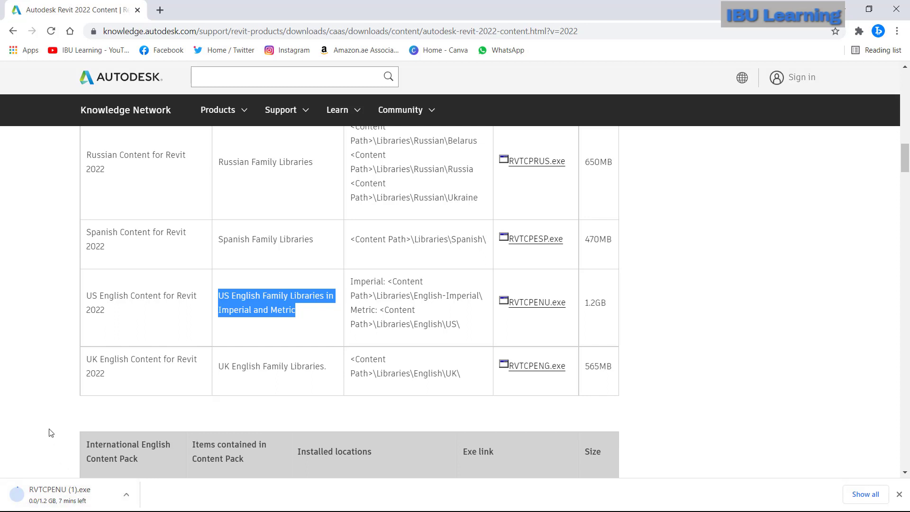
- In a new tab, open the IBU Learning channel's VIDEOS tab and scroll through the uploads
click(161, 10)
click(90, 51)
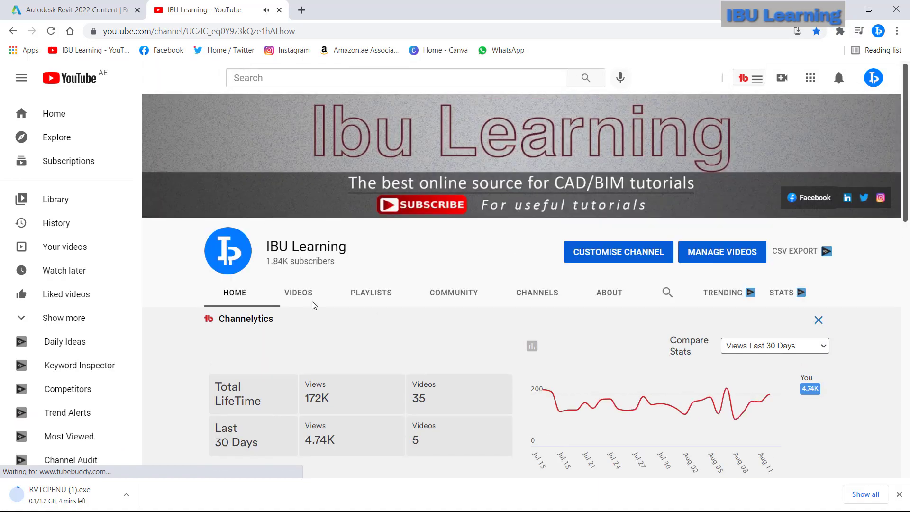
click(309, 292)
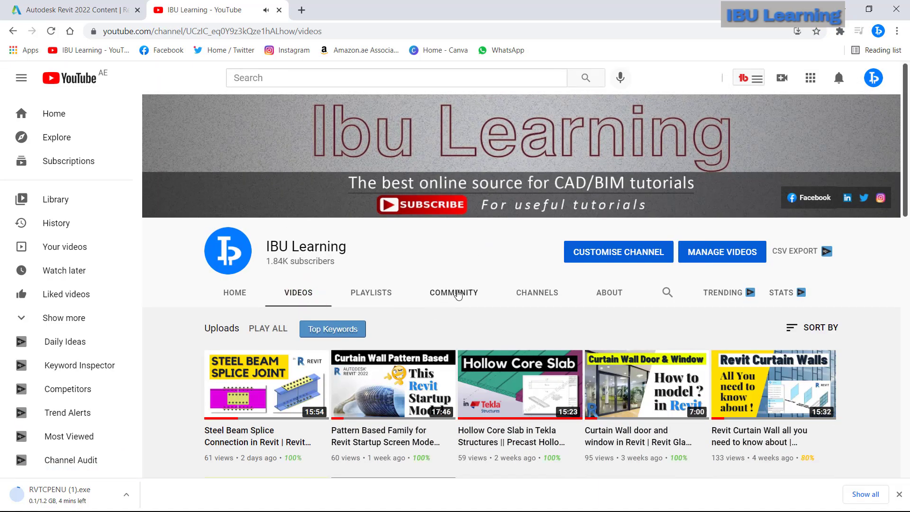
scroll(458, 294, down, 2)
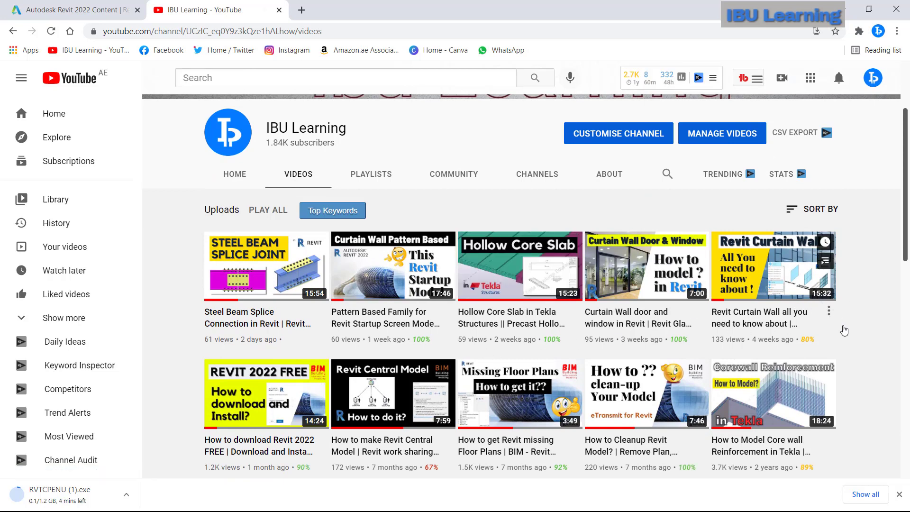
scroll(844, 331, down, 7)
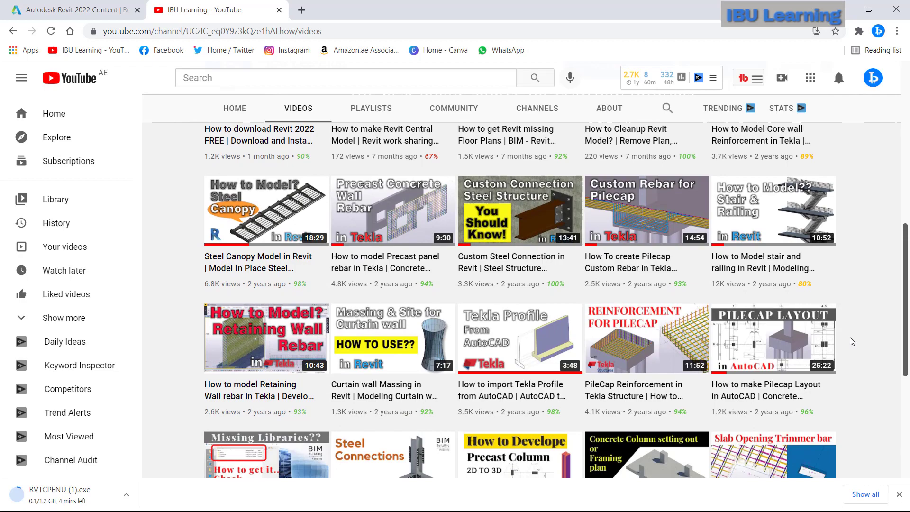
scroll(852, 341, down, 5)
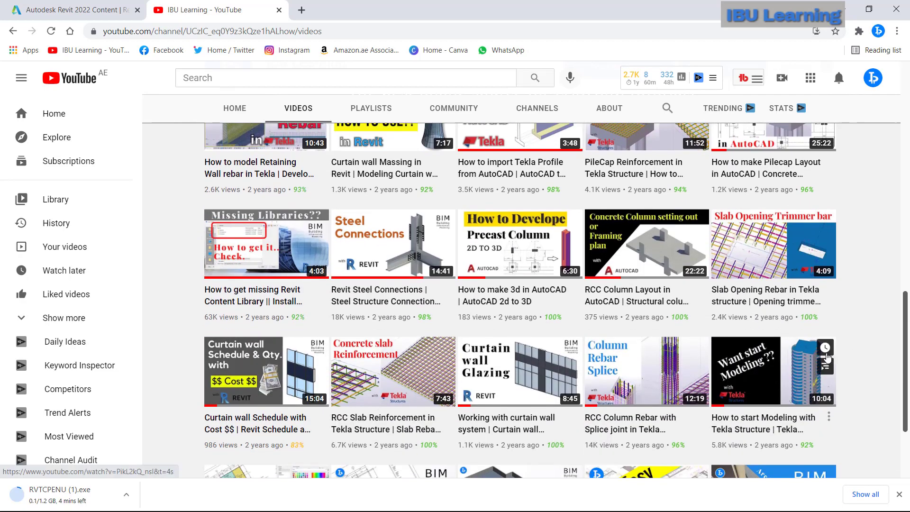
scroll(828, 358, down, 3)
scroll(867, 369, up, 5)
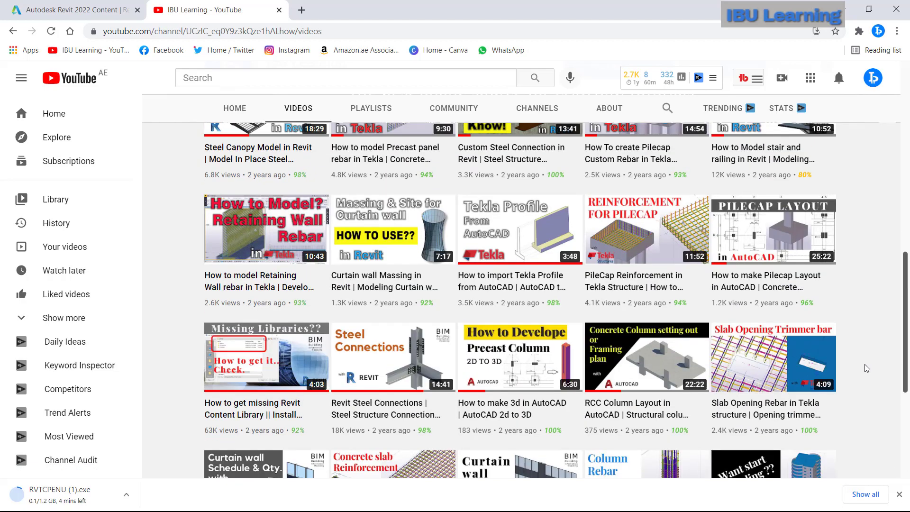
scroll(867, 369, up, 10)
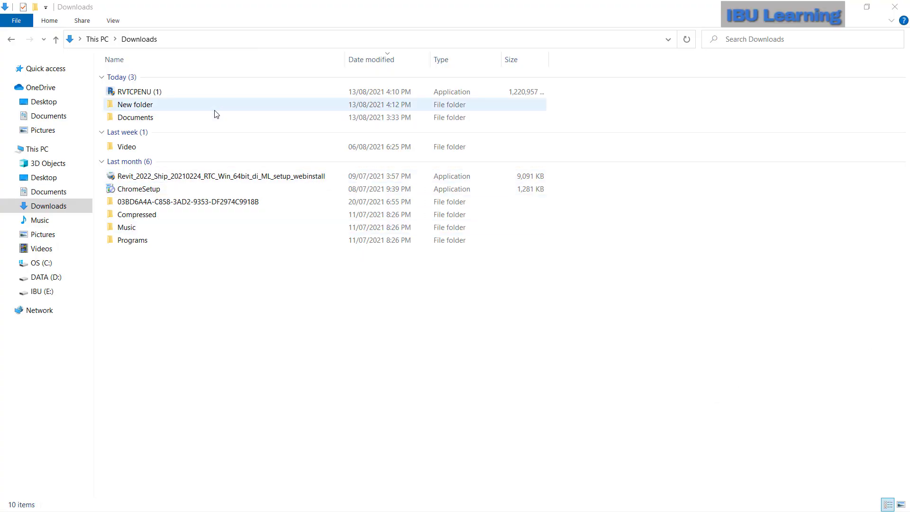
- Run the RVTCPENU (1) installer from the Downloads folder
click(152, 93)
double_click(136, 91)
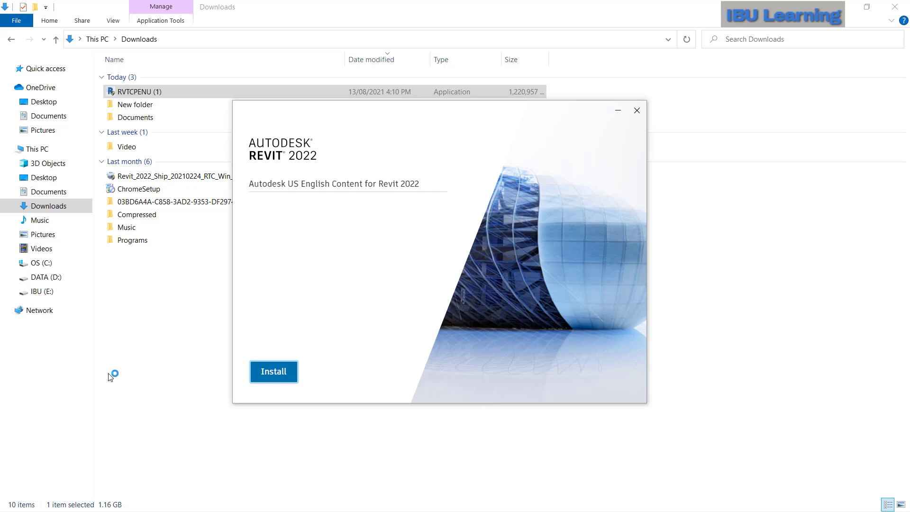
- Install the US English Content for Revit 2022 and click Finish when complete
key(Return)
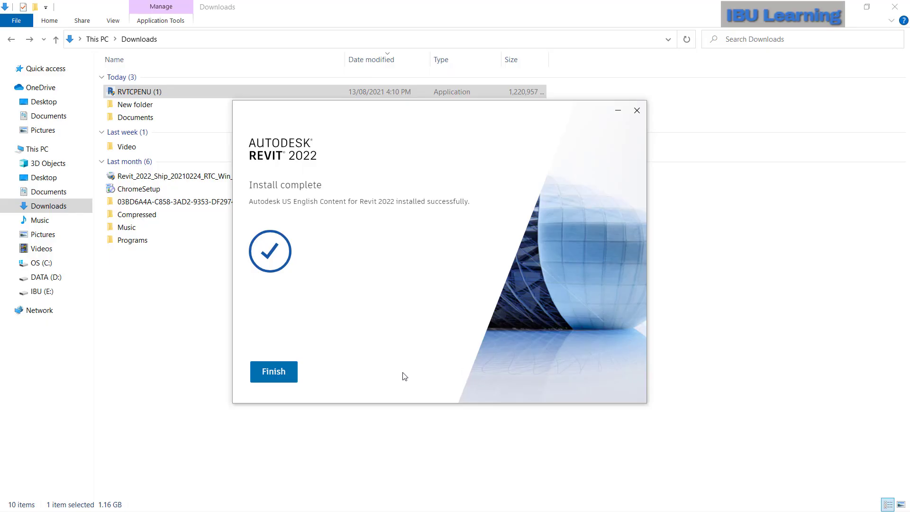
click(280, 373)
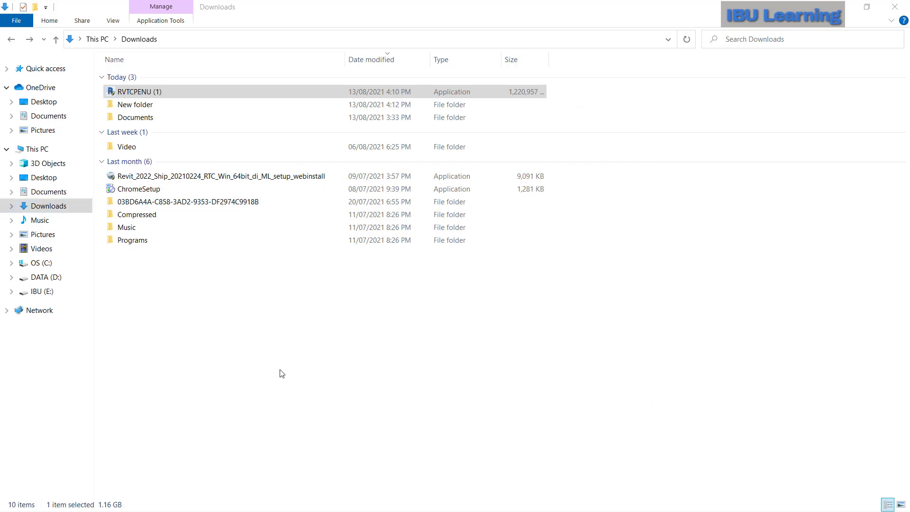
- Search Windows for 'revit' and launch Revit 2022
key(super)
text(reit)
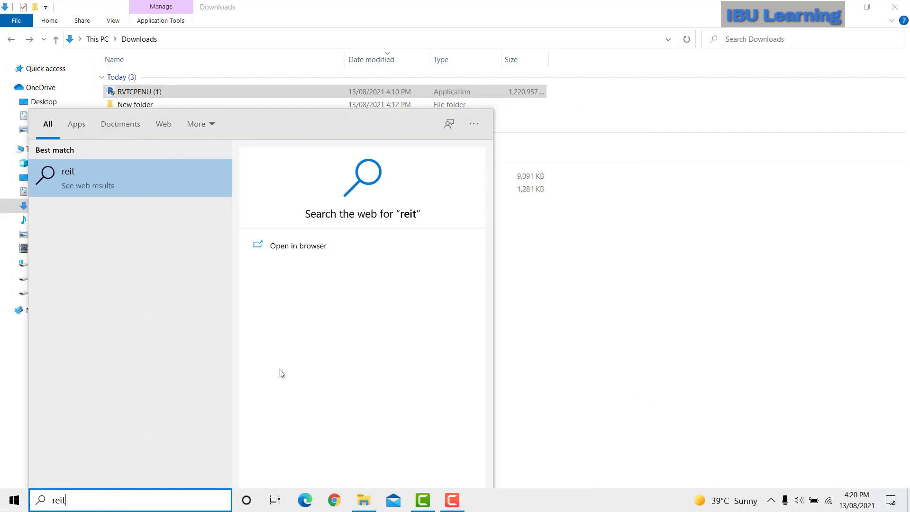
key(BackSpace)
key(BackSpace)
text(vit)
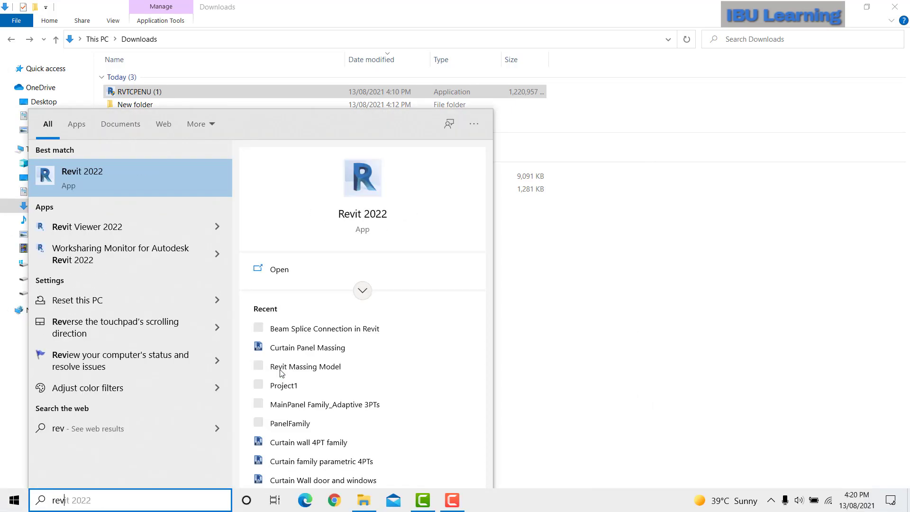
key(Return)
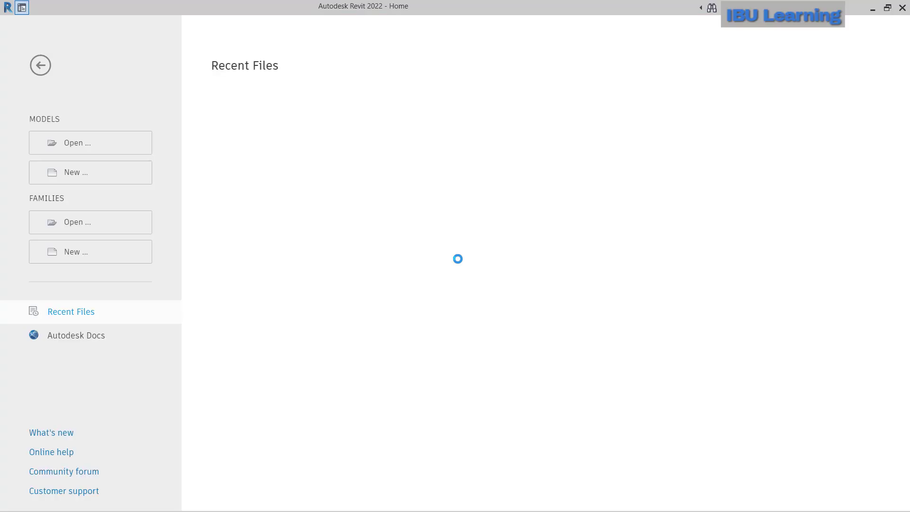
- Create a new project from the Architectural Template
click(95, 173)
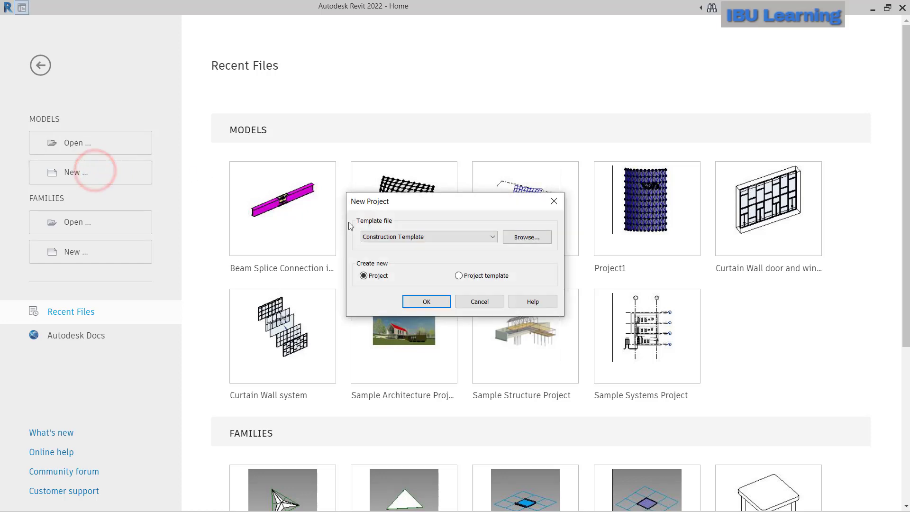
click(392, 237)
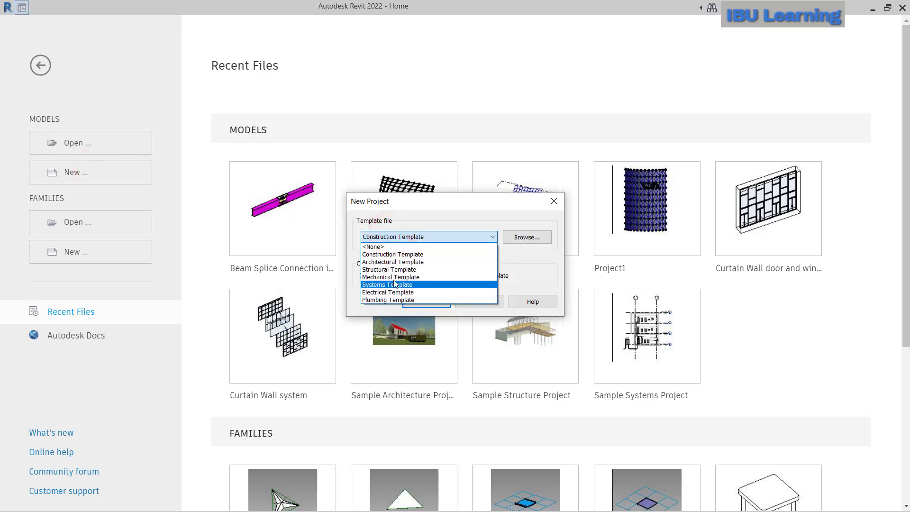
click(393, 262)
click(411, 302)
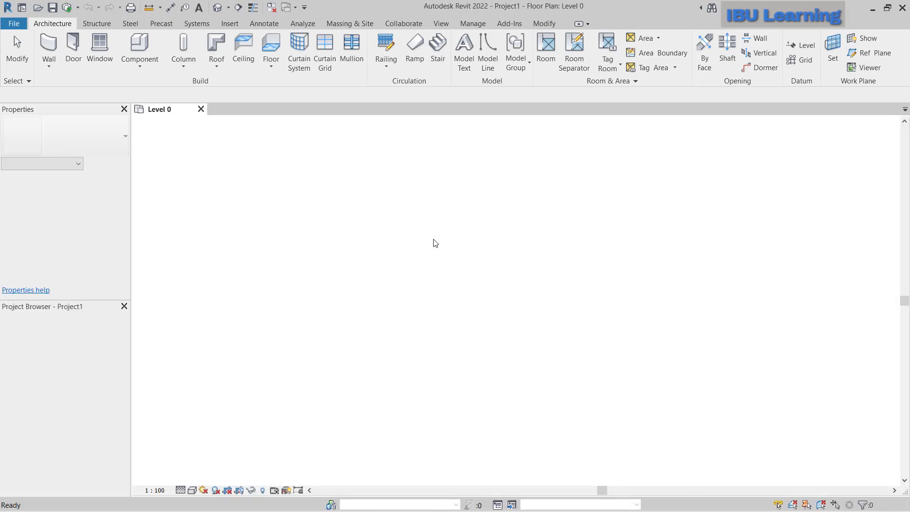
- Bring up the New Family template chooser and close it without choosing a template
click(22, 23)
mouse_move(78, 72)
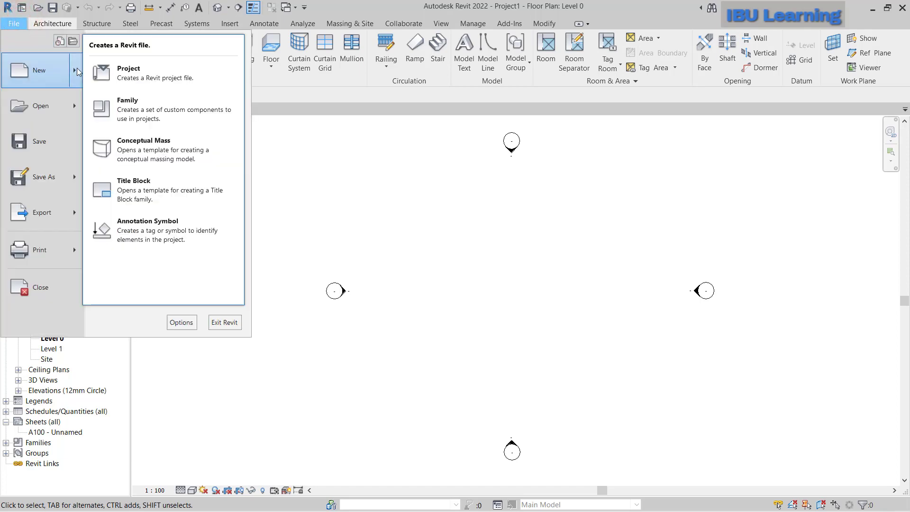
click(101, 94)
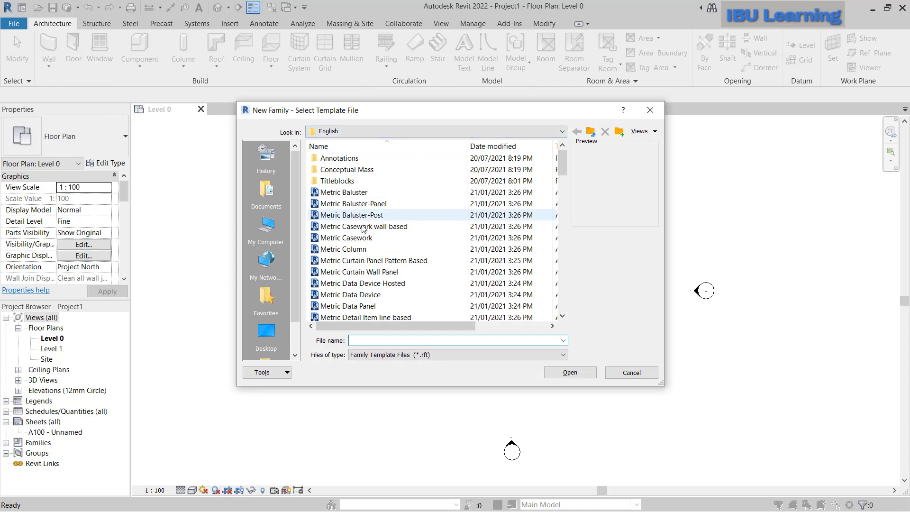
scroll(374, 237, down, 7)
scroll(374, 274, down, 6)
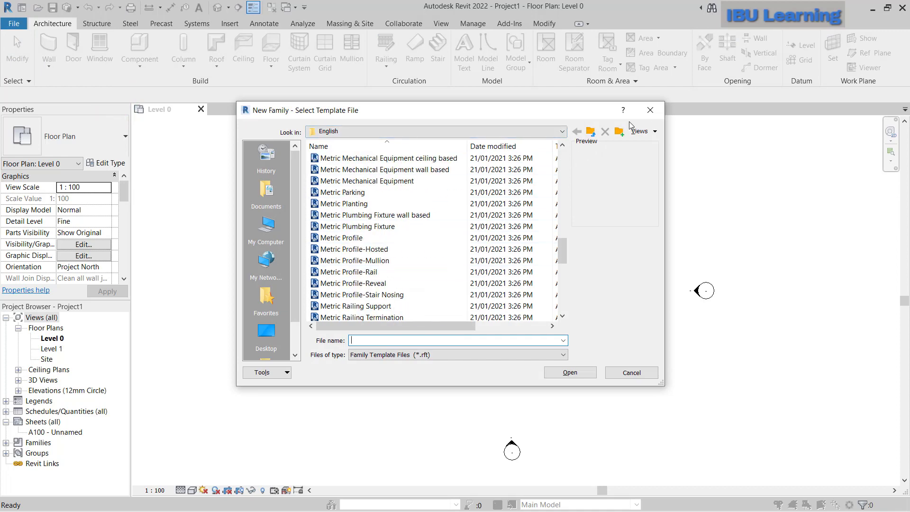
click(657, 108)
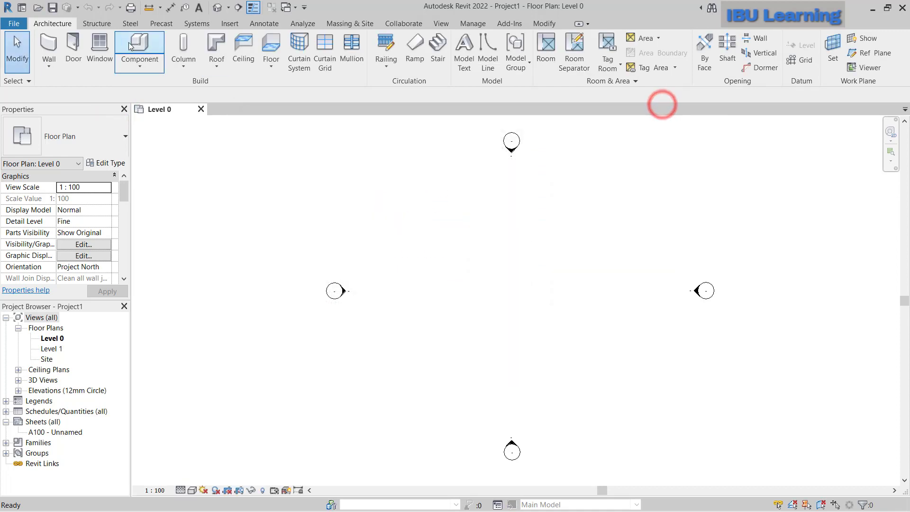
- Browse the US content library to the Structural Framing folder in Load Family
click(94, 23)
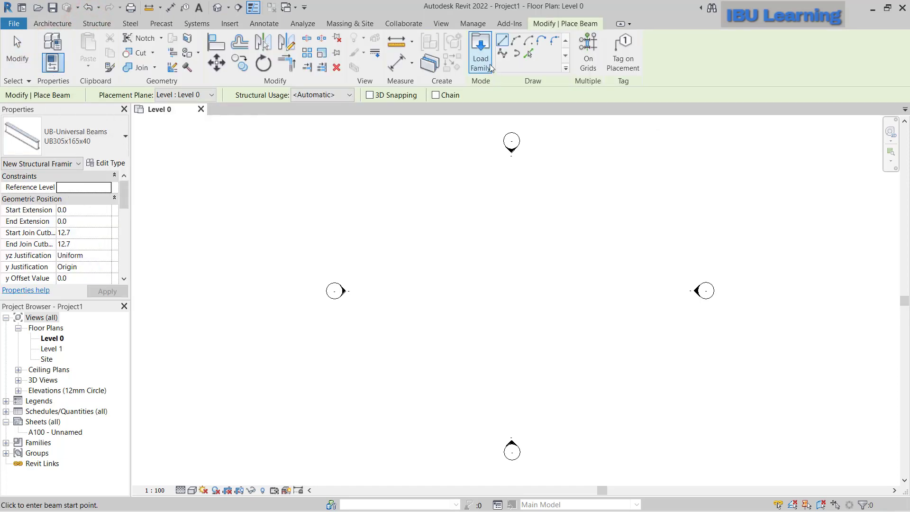
click(490, 67)
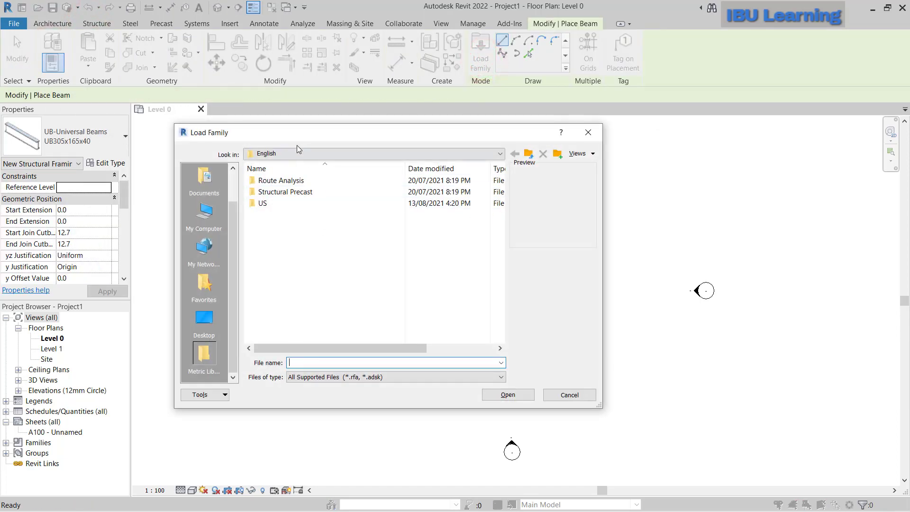
double_click(265, 205)
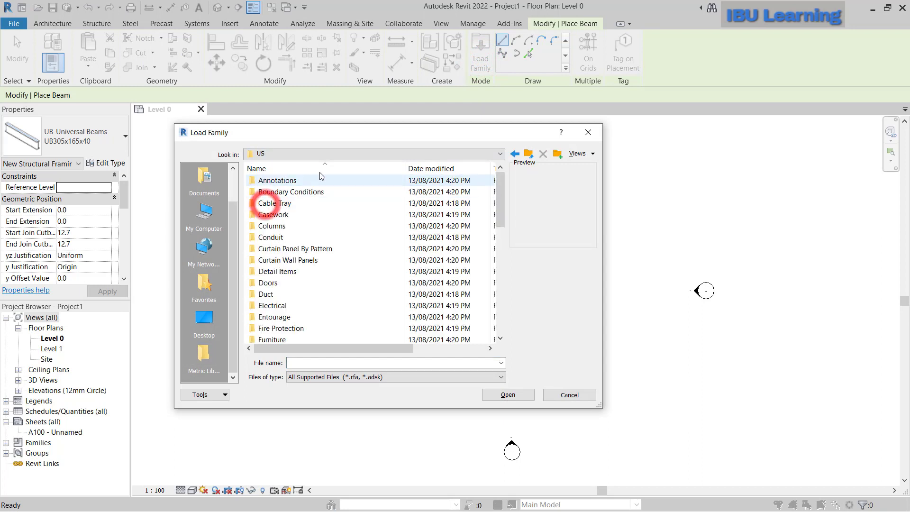
scroll(301, 269, down, 1)
scroll(300, 269, down, 2)
click(298, 281)
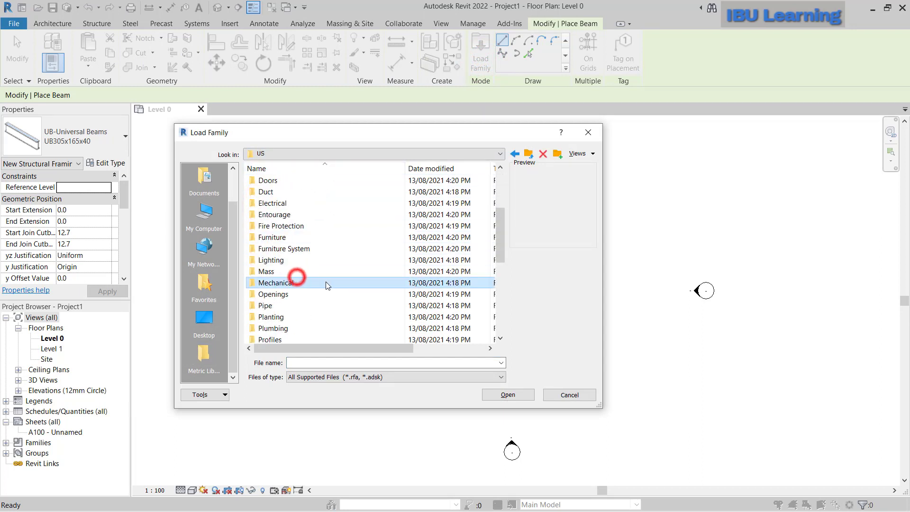
scroll(309, 242, up, 3)
scroll(299, 315, down, 4)
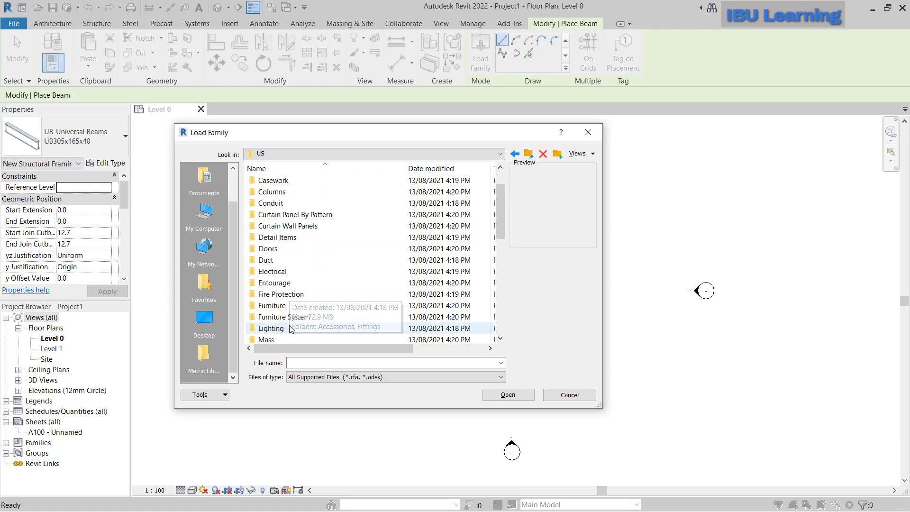
click(299, 294)
scroll(300, 296, down, 2)
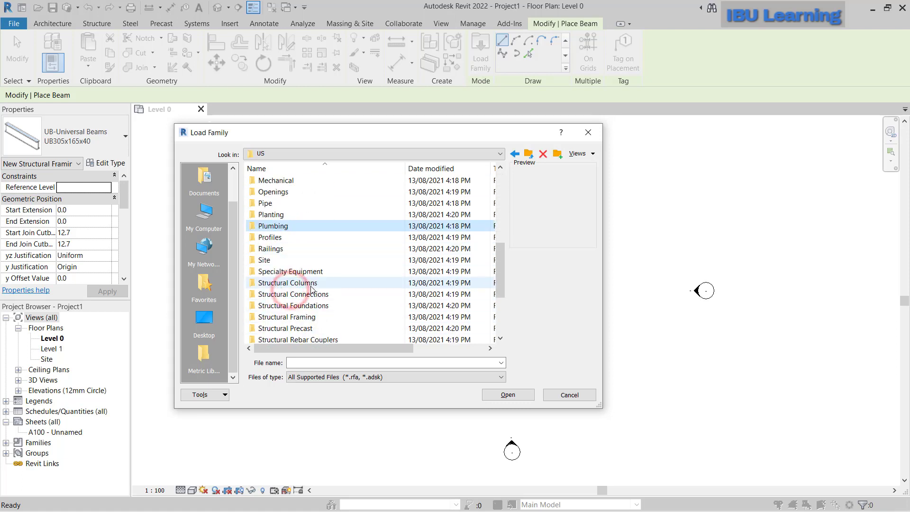
click(299, 317)
click(490, 393)
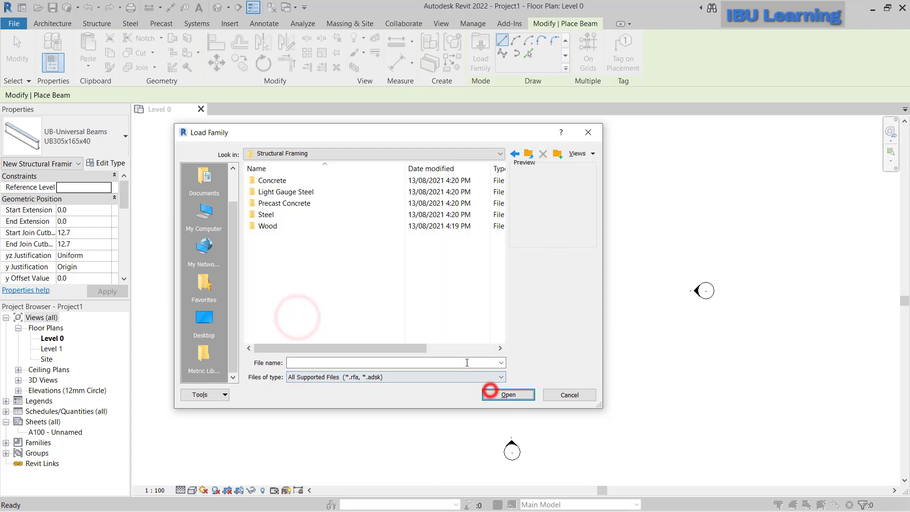
- Load UB-Universal Beam from the Steel folder with the 305x102x33UB type
double_click(296, 216)
click(298, 267)
scroll(308, 277, down, 3)
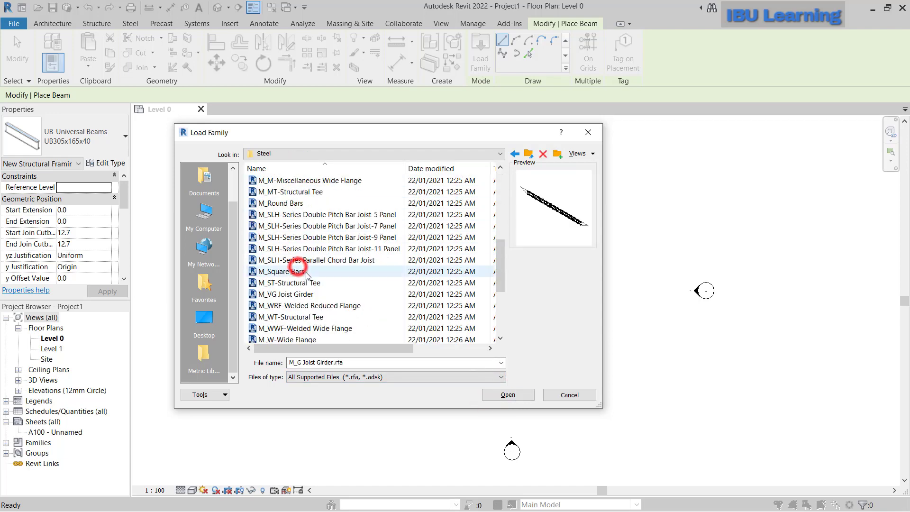
scroll(307, 277, down, 4)
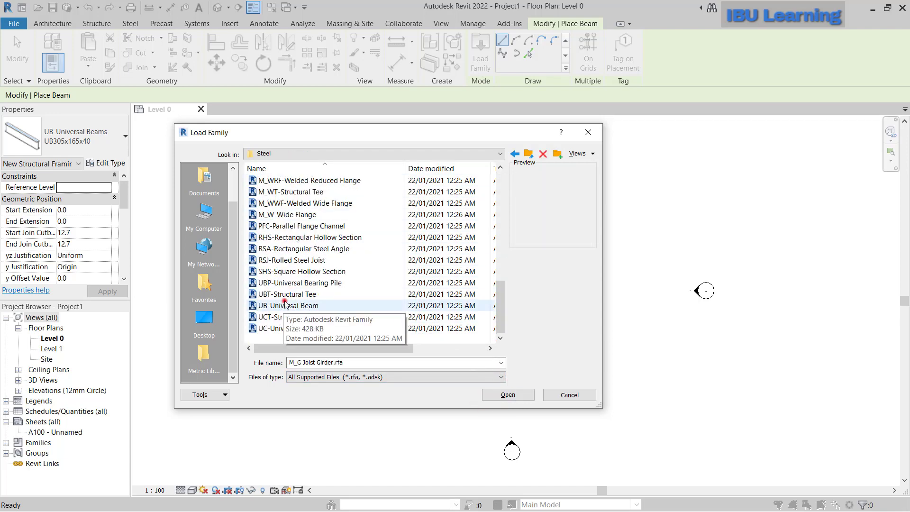
click(286, 306)
click(502, 394)
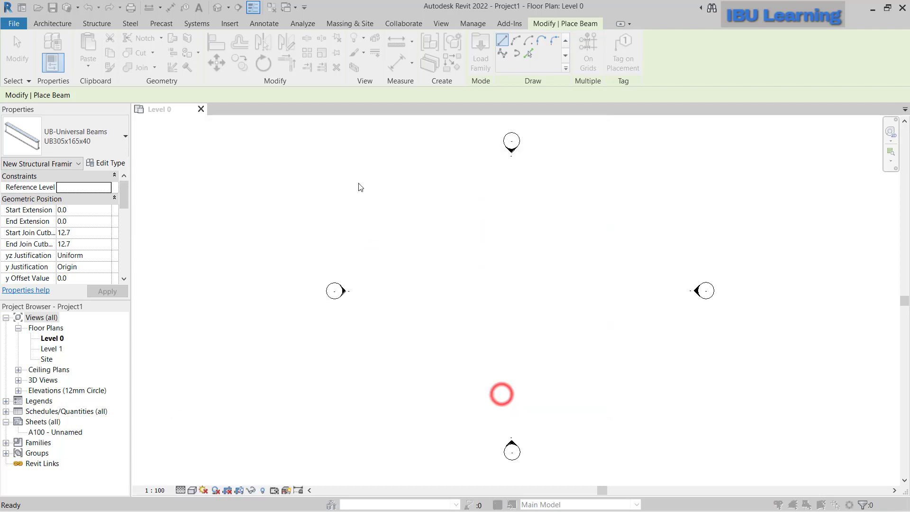
scroll(320, 356, down, 15)
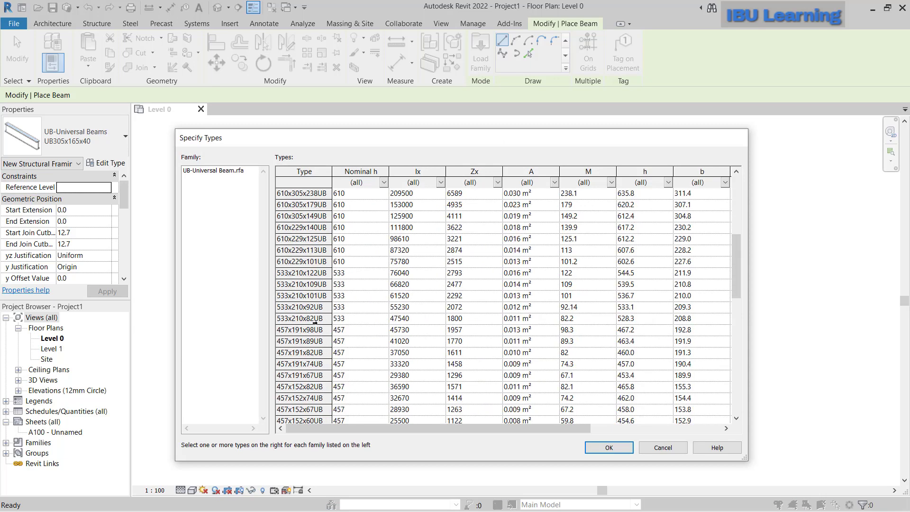
scroll(321, 357, down, 3)
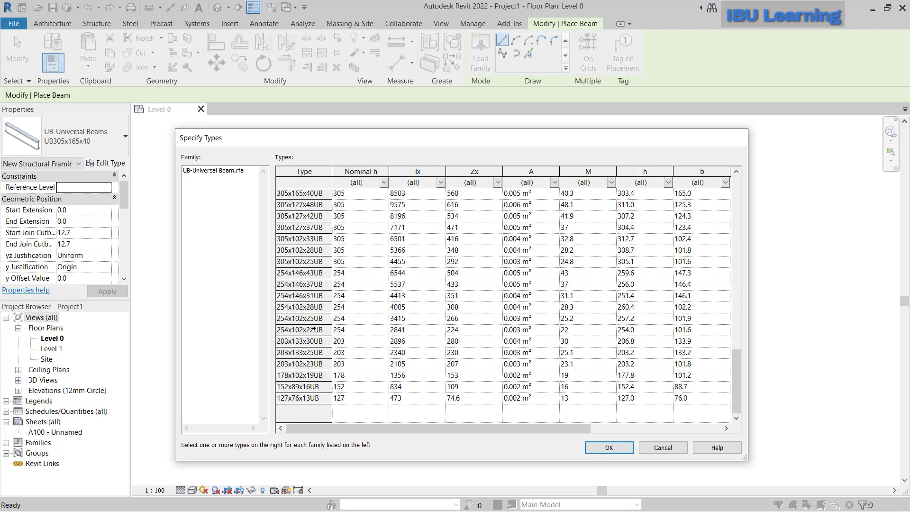
click(305, 241)
click(630, 452)
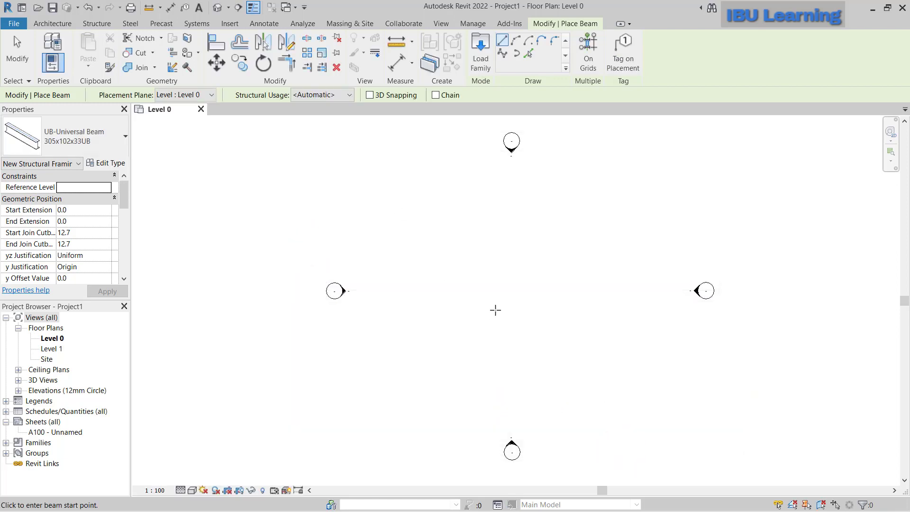
- Draw an 11000-long 305x102x33UB beam on Level 0 and show it in Default 3D View
click(443, 289)
click(592, 290)
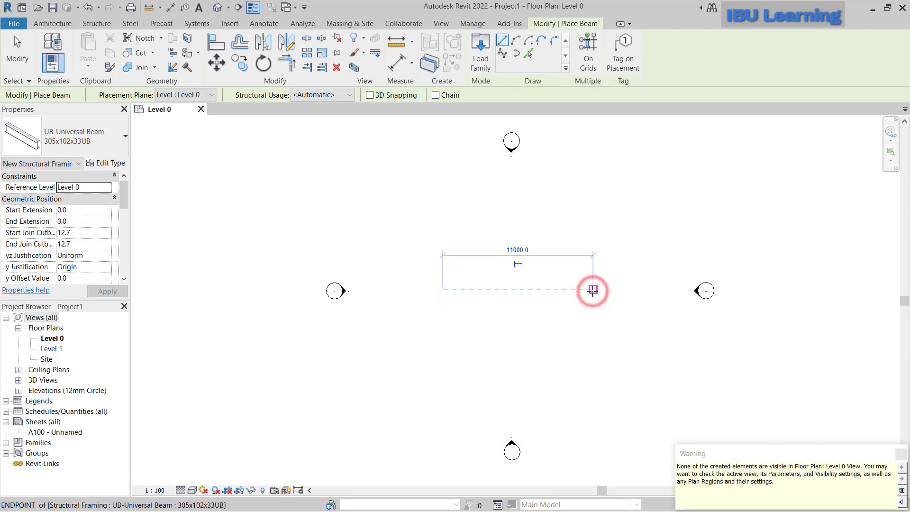
right_click(608, 298)
click(625, 304)
click(217, 7)
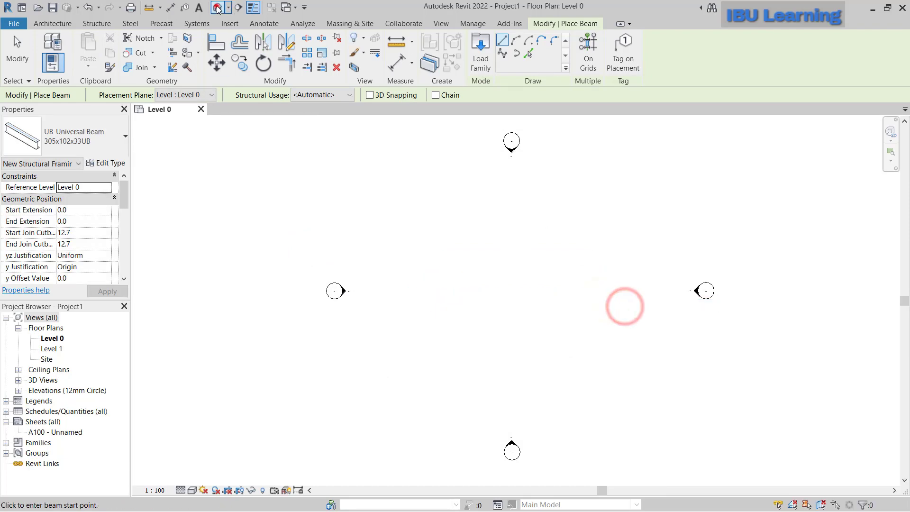
scroll(520, 365, up, 5)
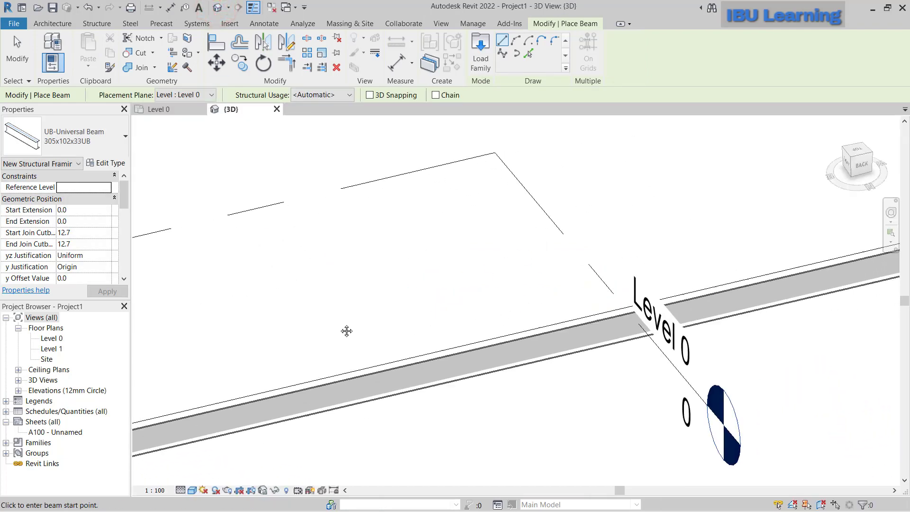